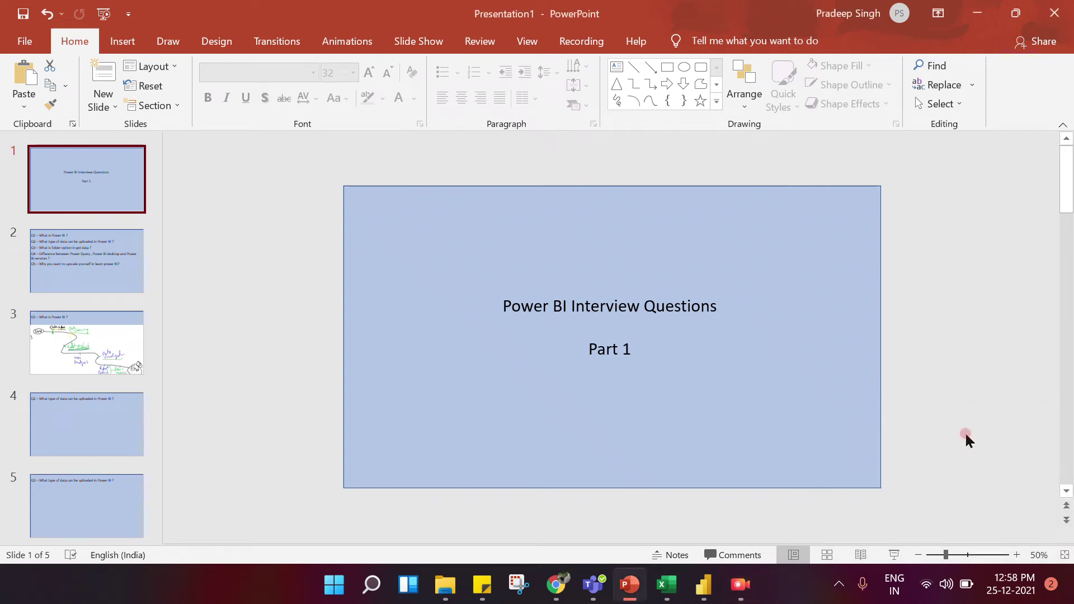
- Select and deselect the slide 1 title, then move to slide 2's Q1–Q5 question list
{"action": "left_click", "coordinate": [617, 302]}
{"action": "left_click", "coordinate": [609, 291]}
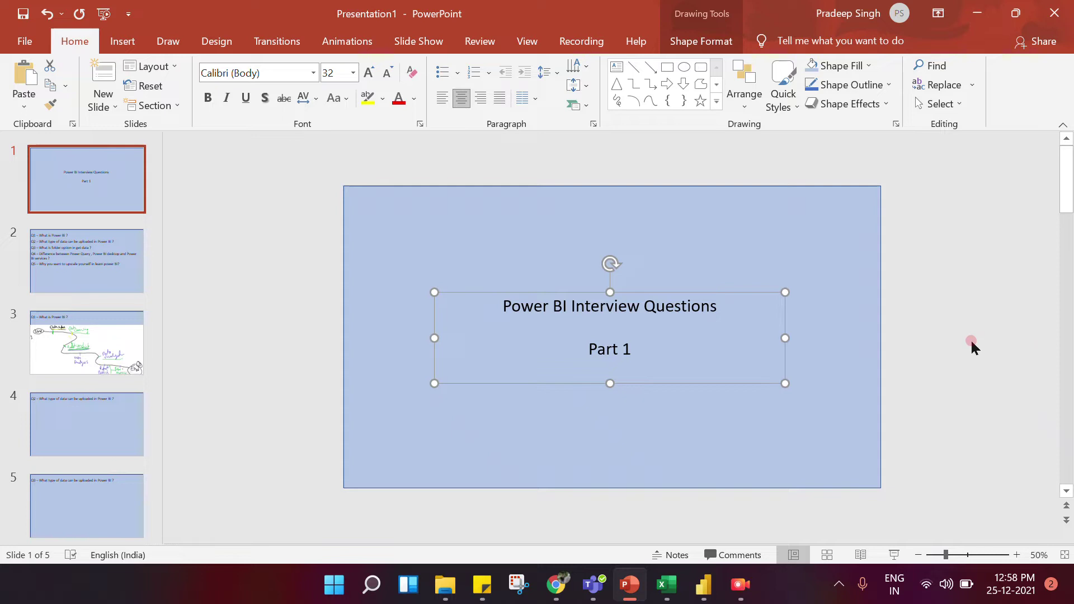
{"action": "left_click", "coordinate": [933, 323]}
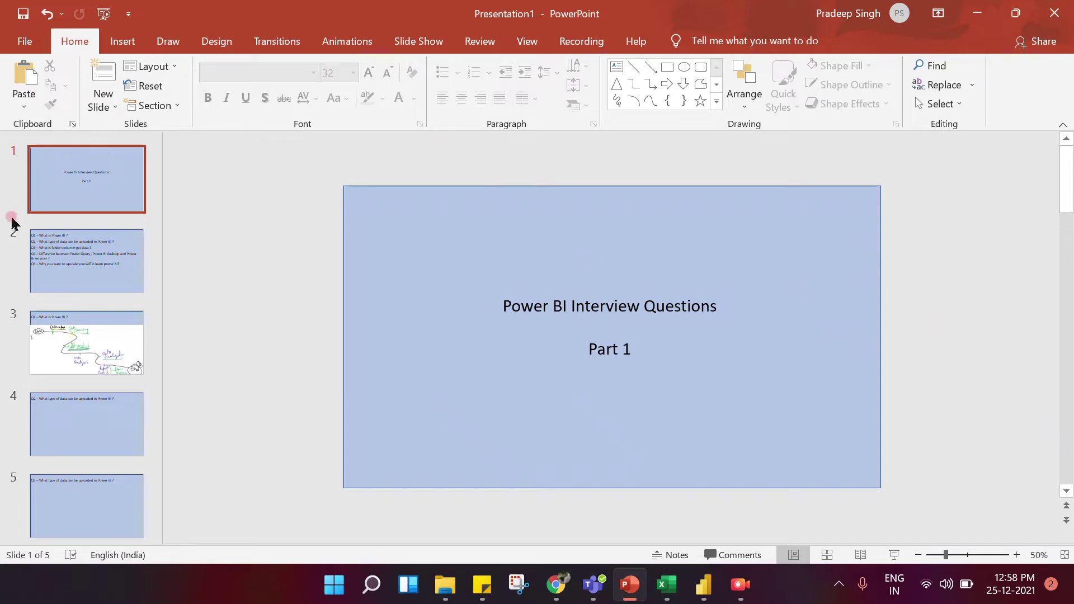
{"action": "left_click", "coordinate": [98, 260]}
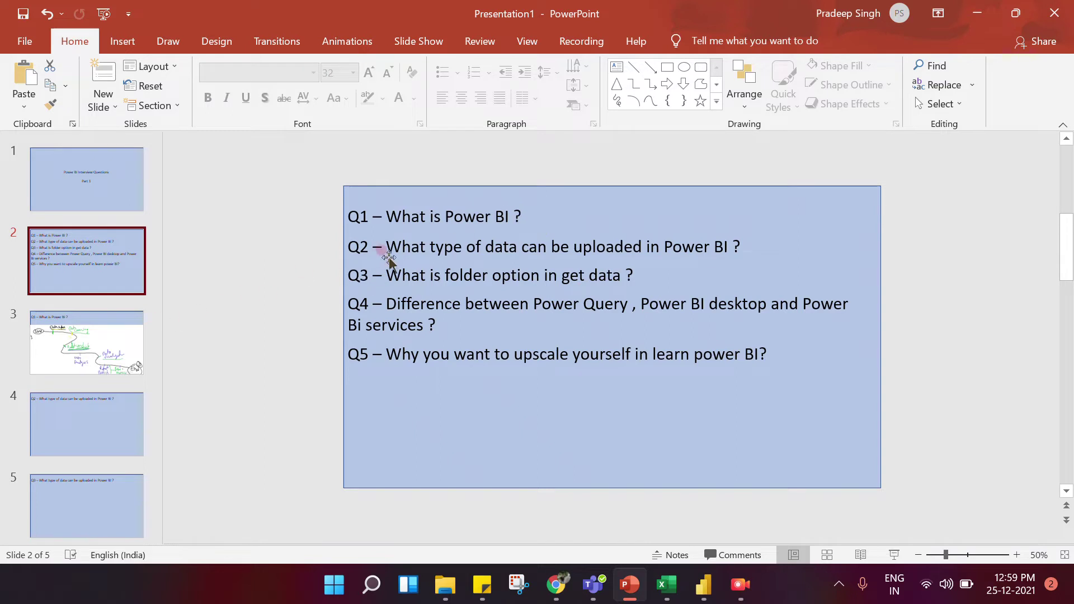
- Show slide 3, 'Q1 – What is Power BI ?', with its hand-drawn Start-to-End roadmap
{"action": "left_click", "coordinate": [84, 343]}
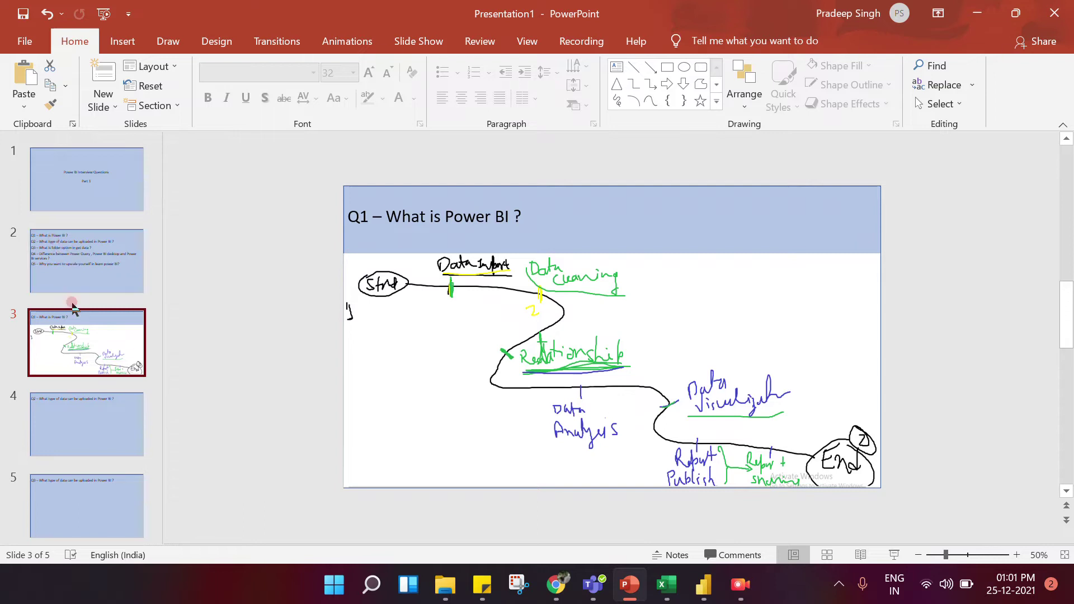
- Show slide 4, 'Q2 – What type of data can be uploaded in Power BI ?'
{"action": "left_click", "coordinate": [82, 423]}
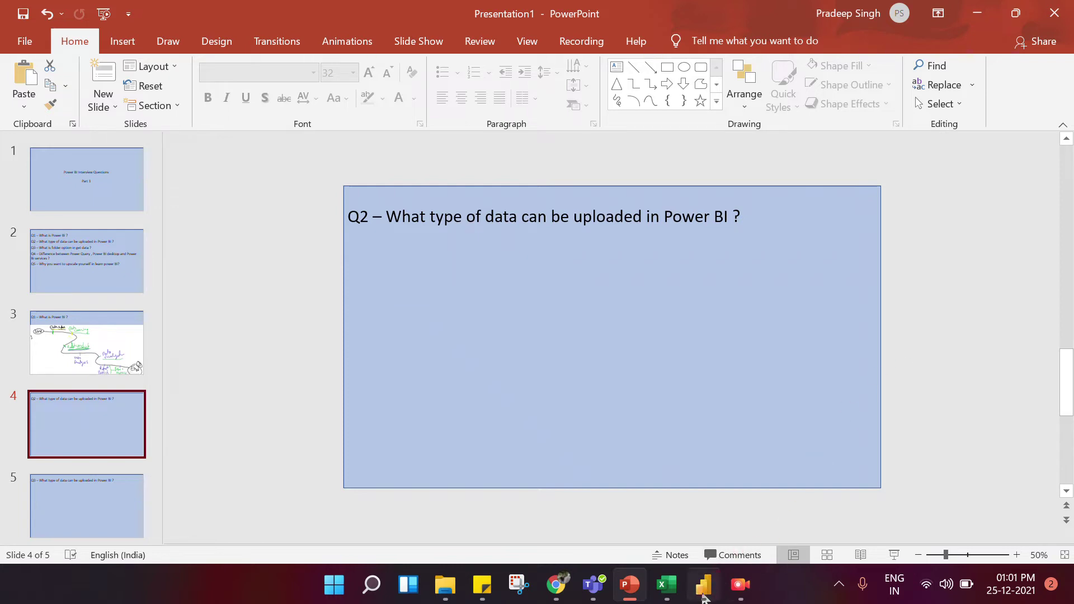
{"action": "mouse_move", "coordinate": [703, 597]}
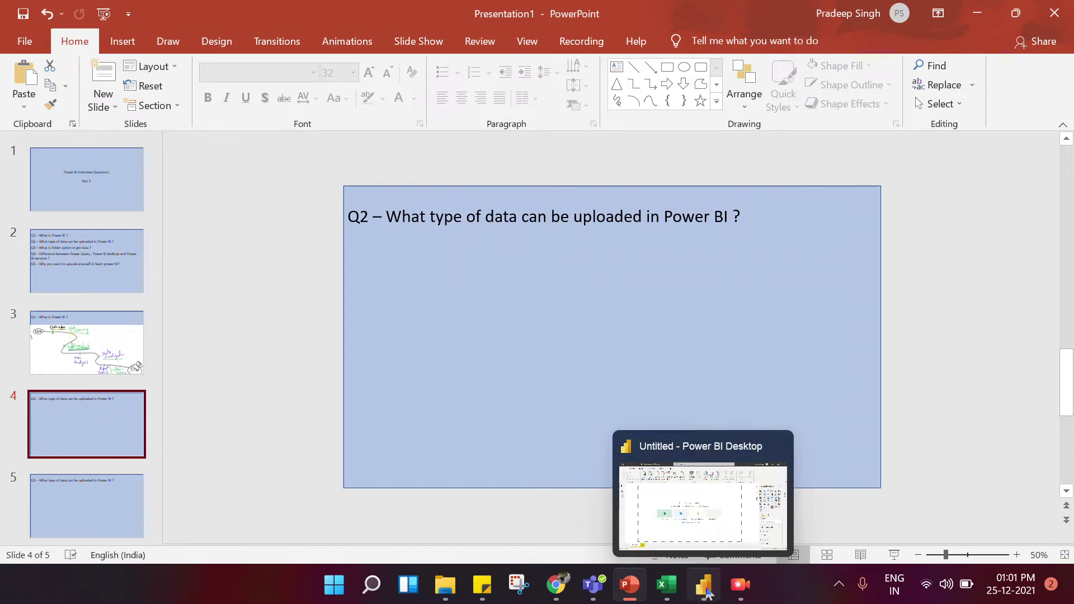
- Switch to Power BI Desktop and open the full Get Data connector list
{"action": "left_click", "coordinate": [706, 591]}
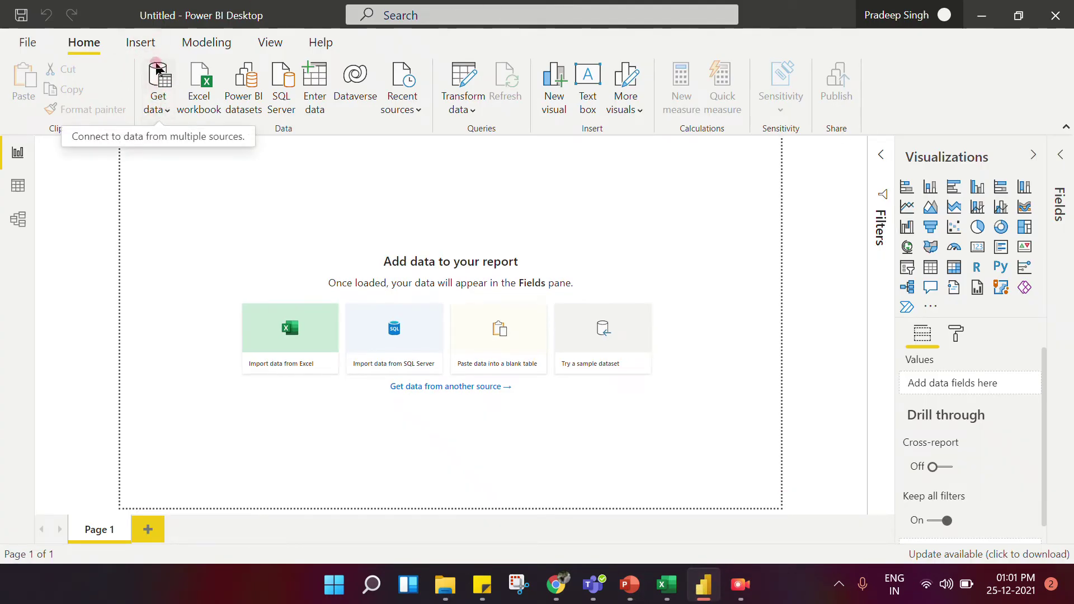
{"action": "left_click", "coordinate": [165, 111]}
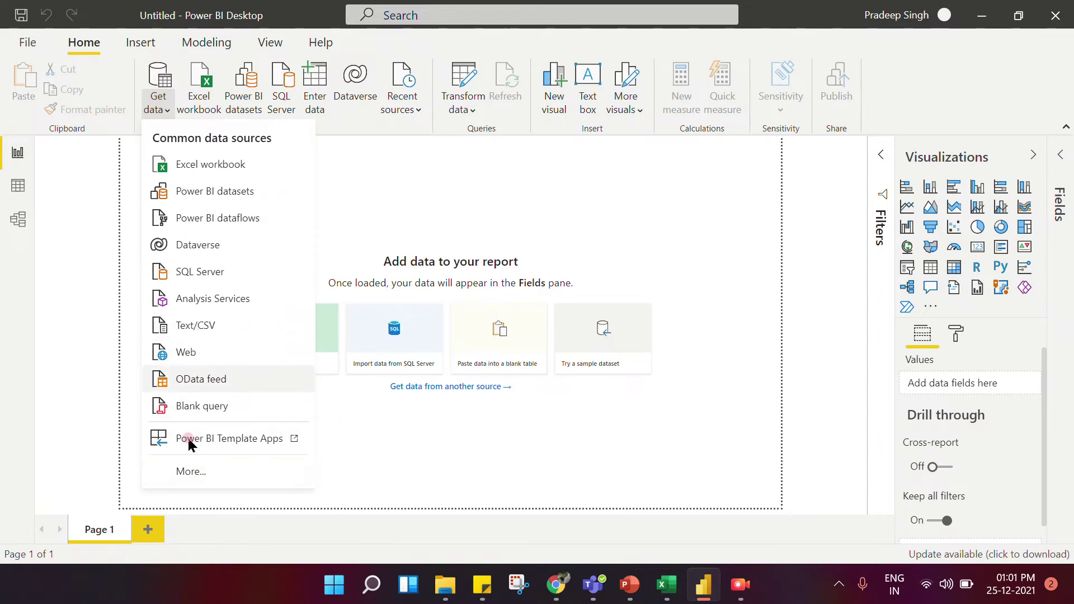
{"action": "left_click", "coordinate": [189, 472]}
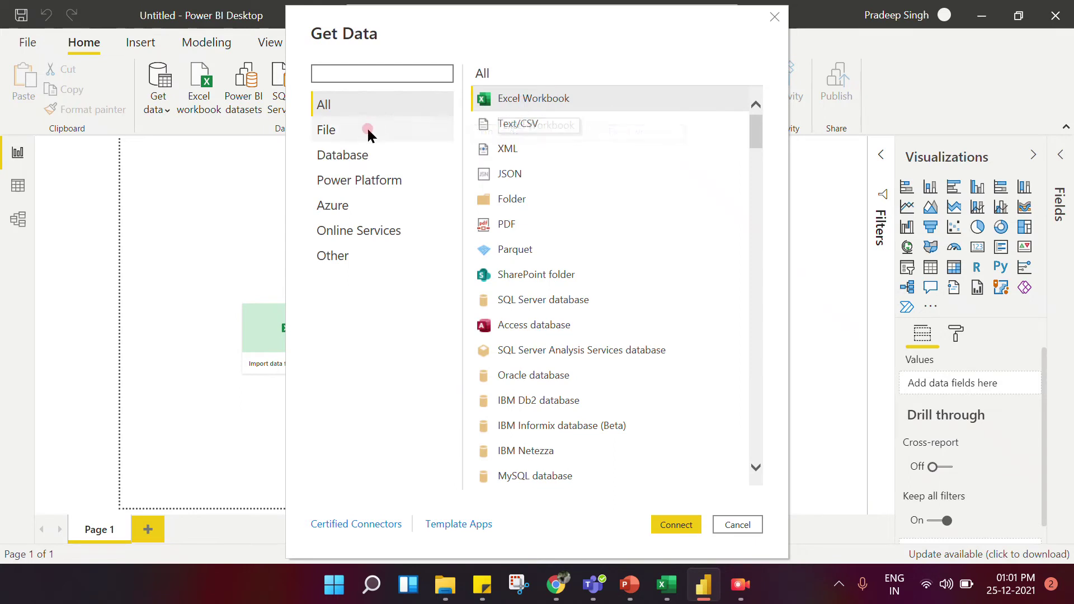
- Browse the File, Database, Power Platform, Azure and Online Services connectors, then cancel
{"action": "left_click", "coordinate": [331, 133]}
{"action": "left_click", "coordinate": [343, 159]}
{"action": "left_click", "coordinate": [353, 180]}
{"action": "left_click", "coordinate": [339, 207]}
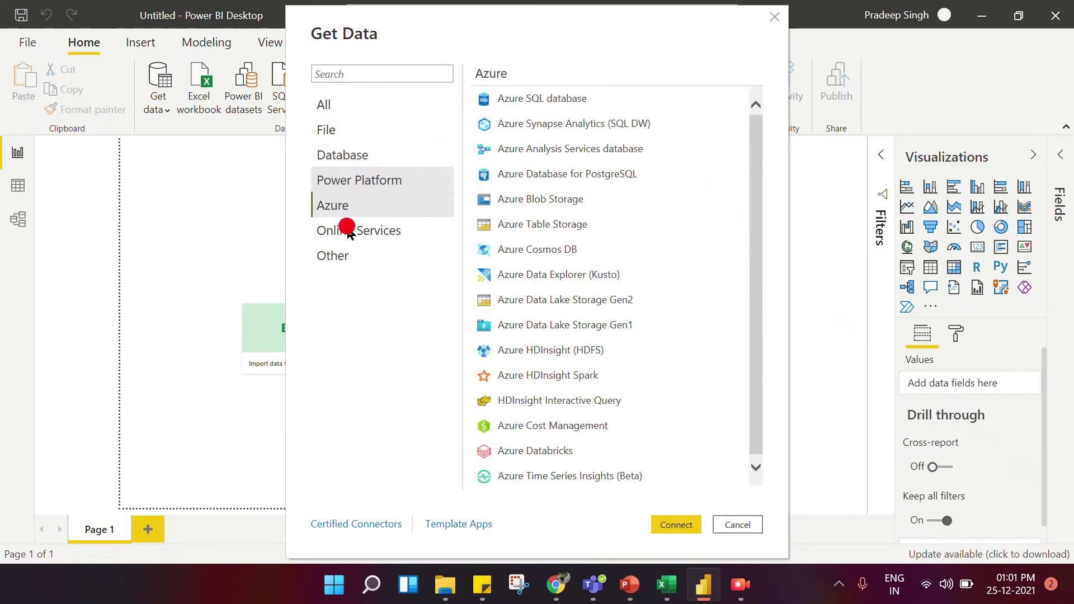
{"action": "left_click", "coordinate": [351, 230]}
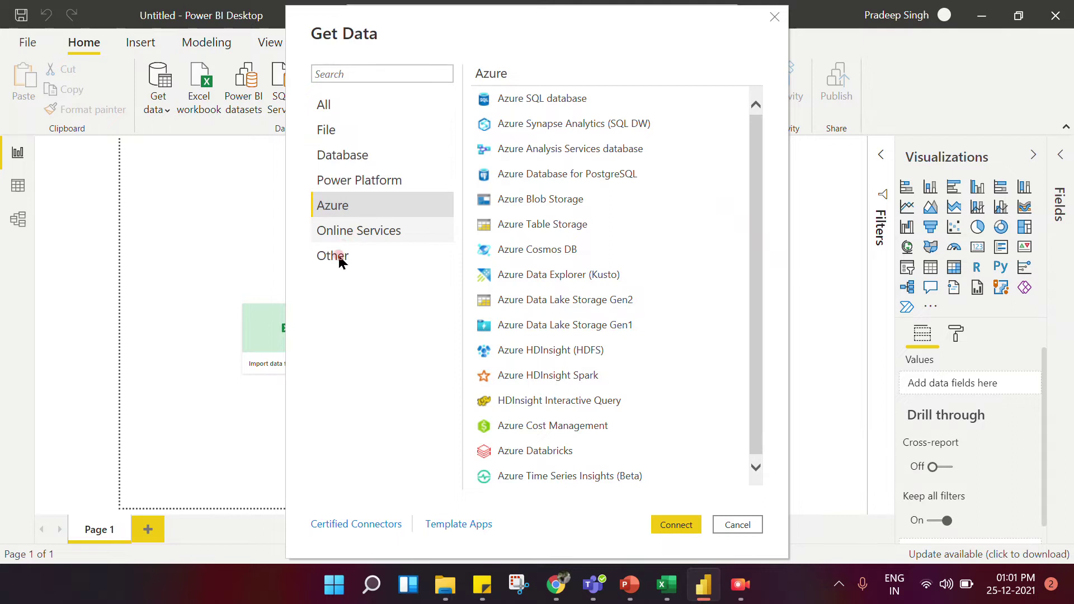
{"action": "left_click", "coordinate": [328, 107]}
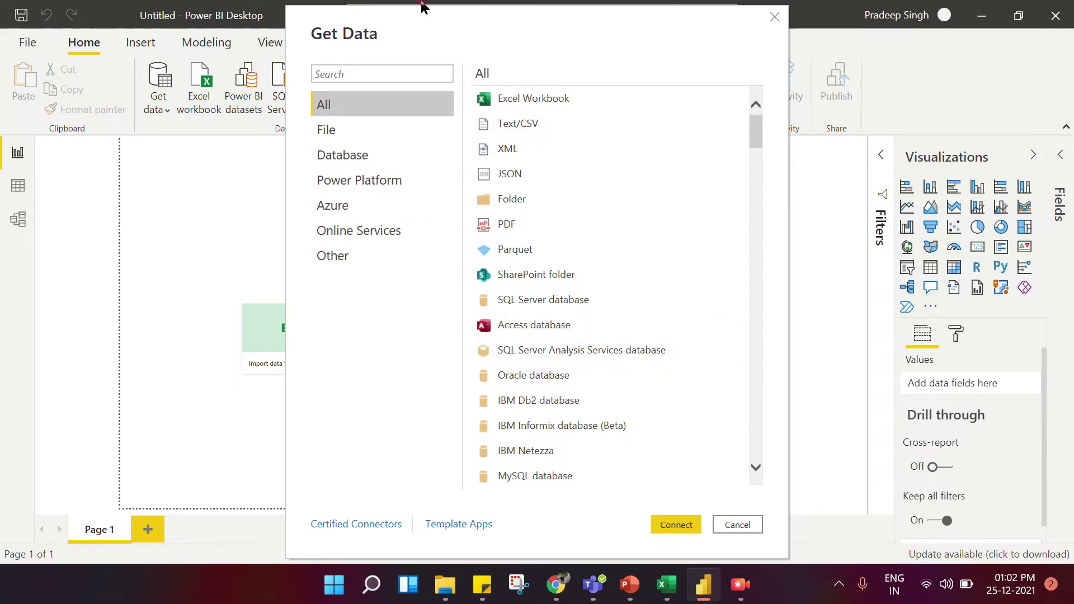
{"action": "left_click", "coordinate": [723, 526]}
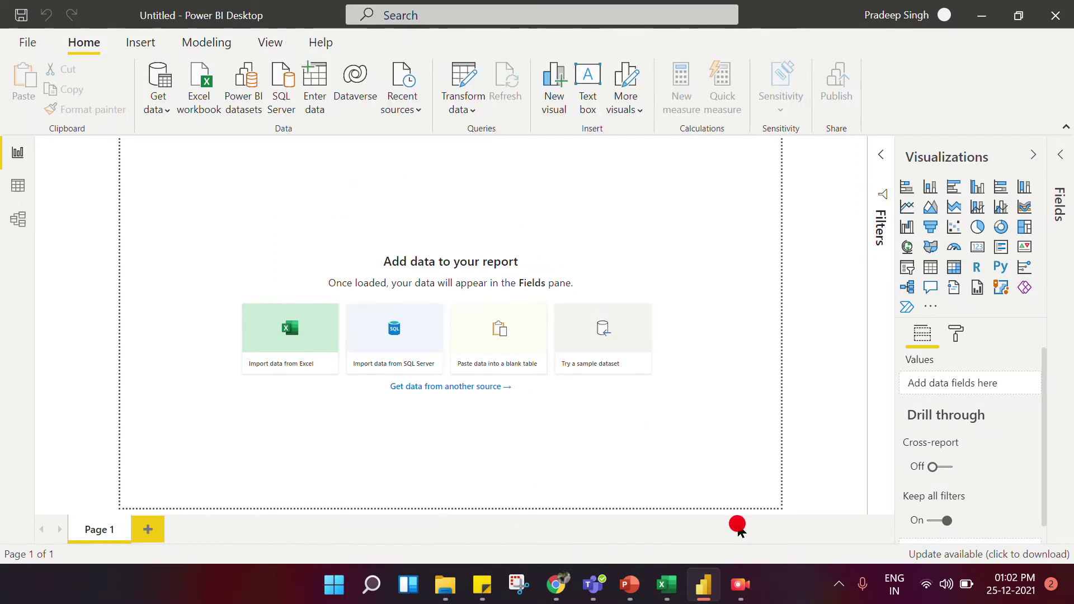
{"action": "left_click", "coordinate": [630, 585]}
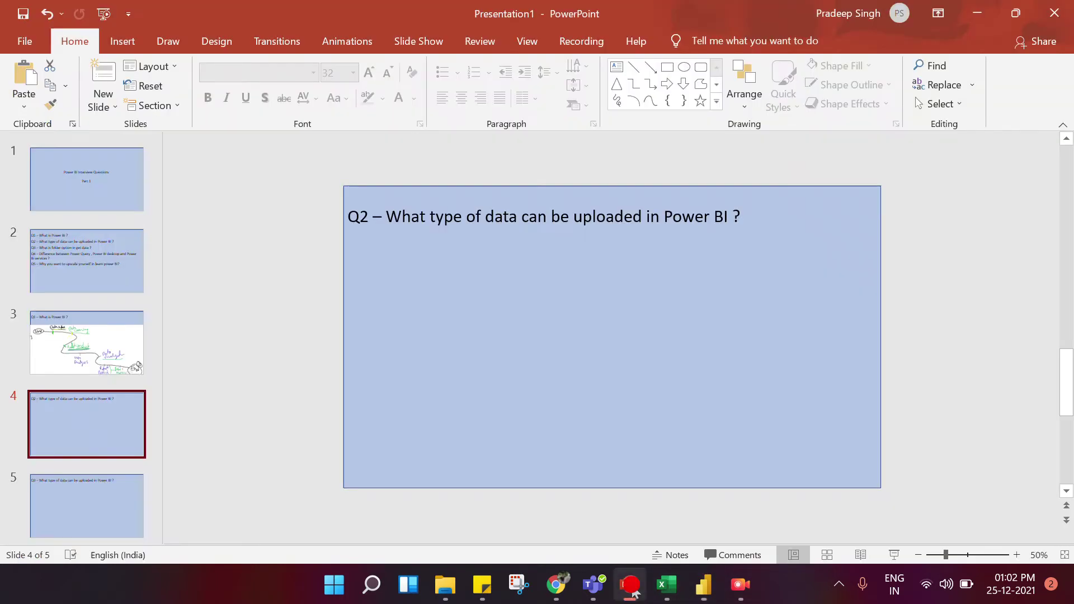
{"action": "left_click", "coordinate": [84, 489]}
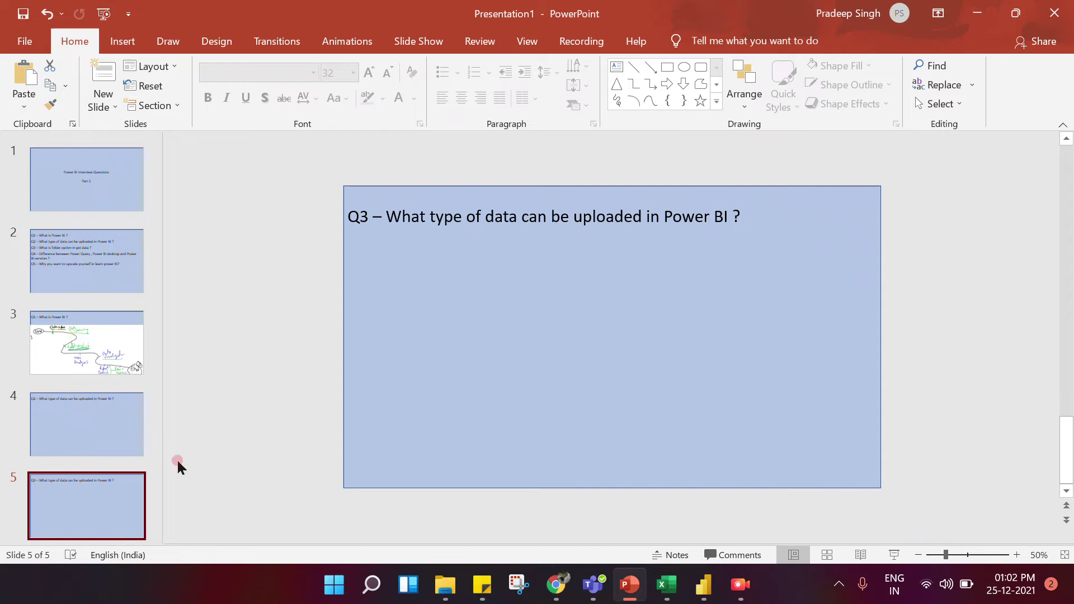
{"action": "left_click", "coordinate": [65, 427]}
{"action": "scroll", "coordinate": [72, 410], "scroll_direction": "down", "scroll_amount": 1}
{"action": "left_click", "coordinate": [72, 446]}
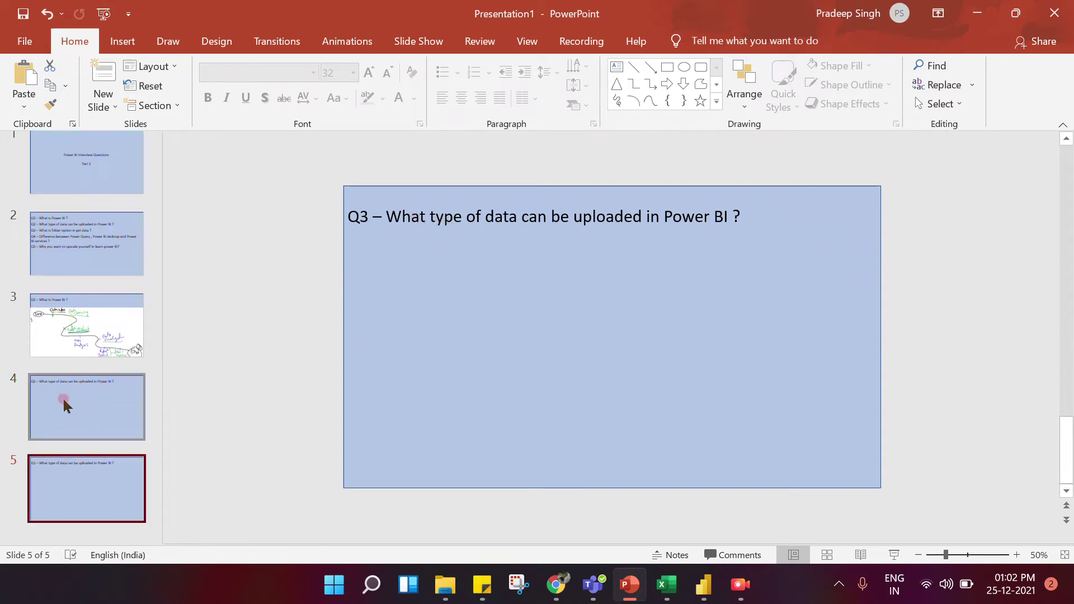
{"action": "scroll", "coordinate": [47, 260], "scroll_direction": "up", "scroll_amount": 1}
{"action": "left_click", "coordinate": [70, 266]}
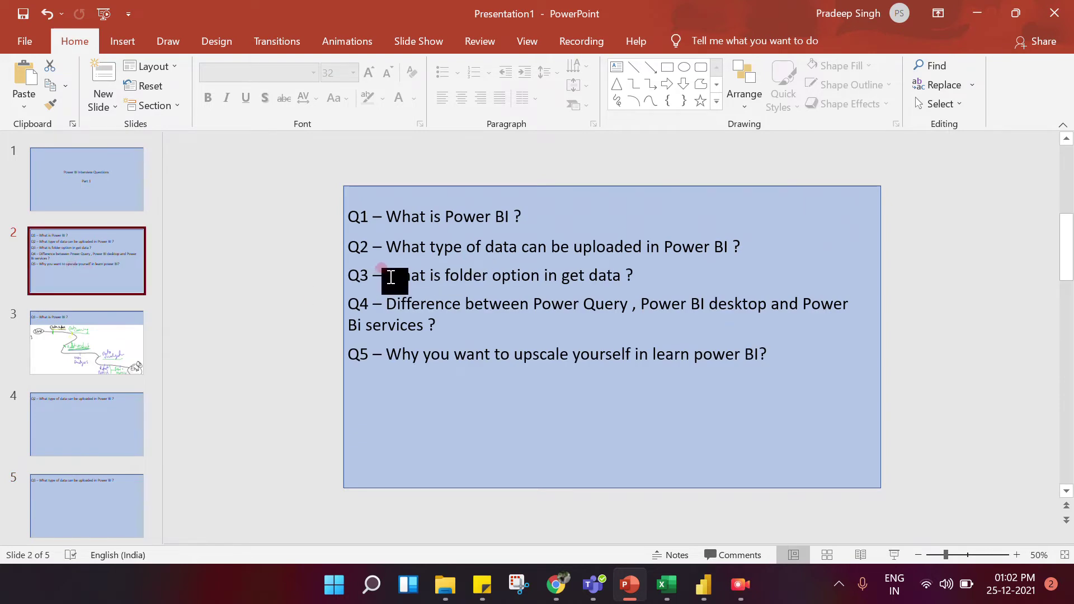
{"action": "left_click_drag", "start_coordinate": [623, 278], "coordinate": [450, 275]}
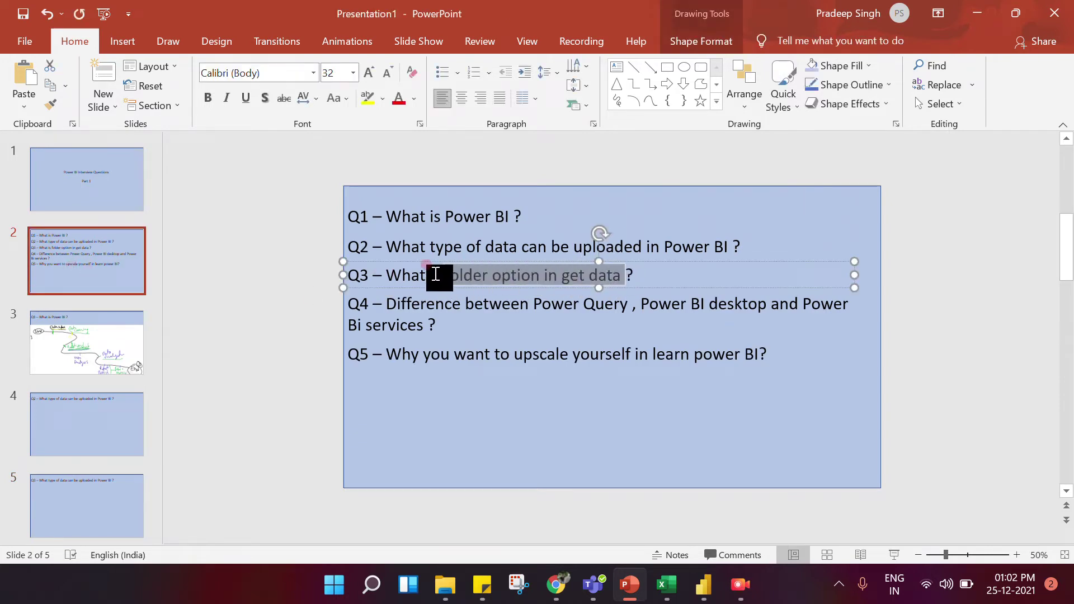
{"action": "left_click", "coordinate": [923, 328]}
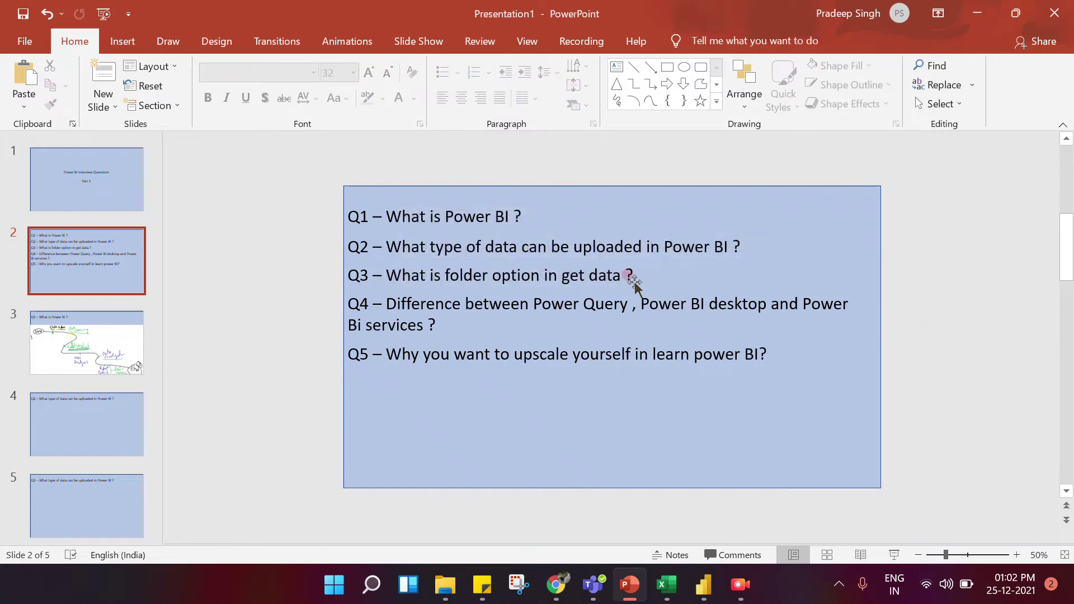
{"action": "left_click_drag", "start_coordinate": [632, 278], "coordinate": [403, 282]}
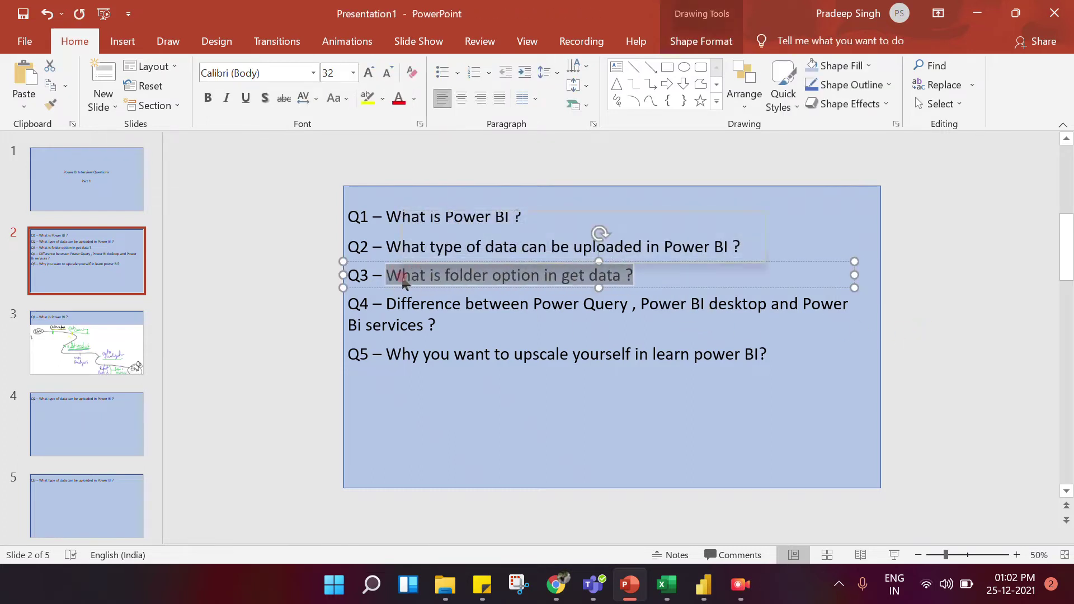
{"action": "left_click", "coordinate": [973, 314]}
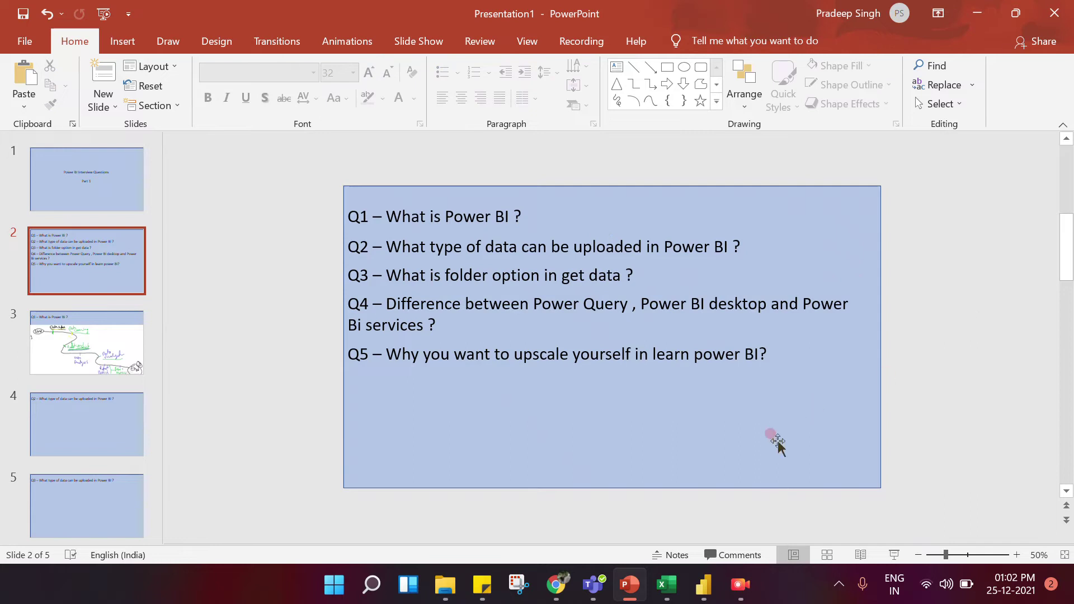
{"action": "left_click", "coordinate": [703, 584]}
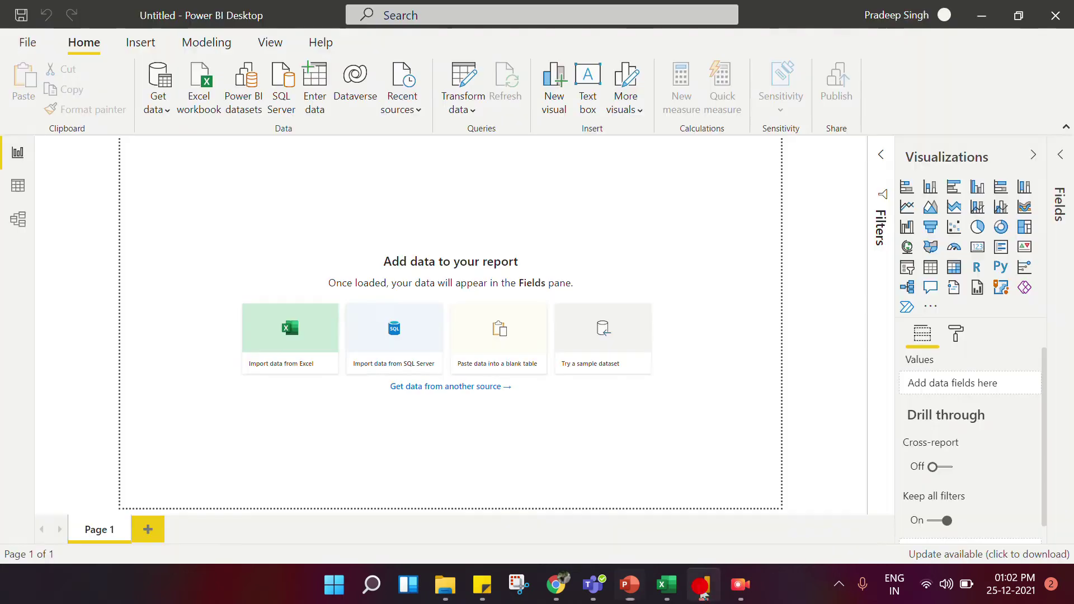
- Reopen the full Get Data connector list through Get data > More...
{"action": "left_click", "coordinate": [163, 109]}
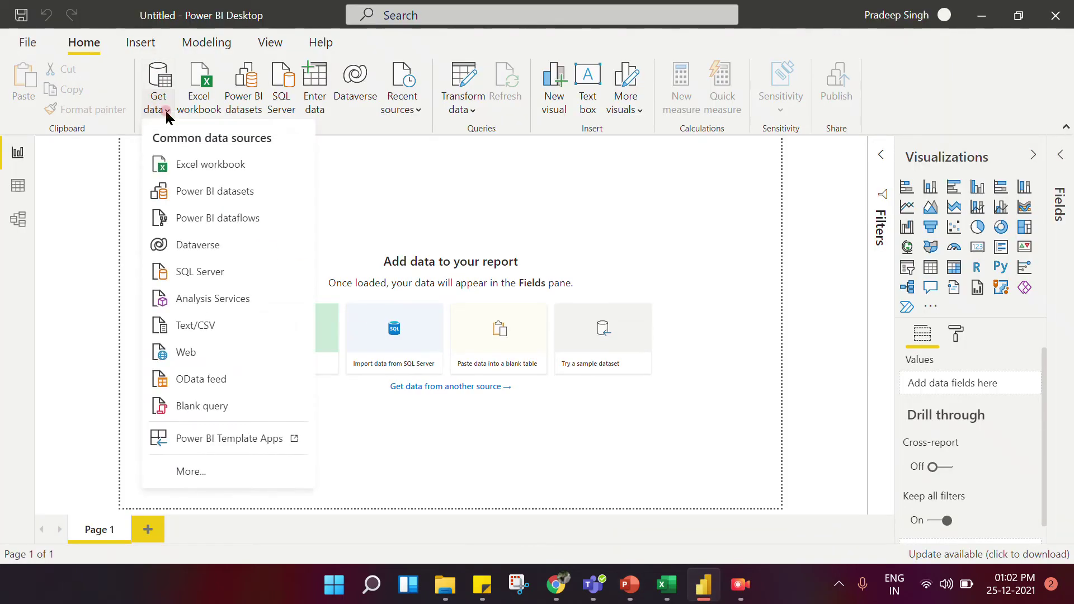
{"action": "left_click", "coordinate": [194, 470]}
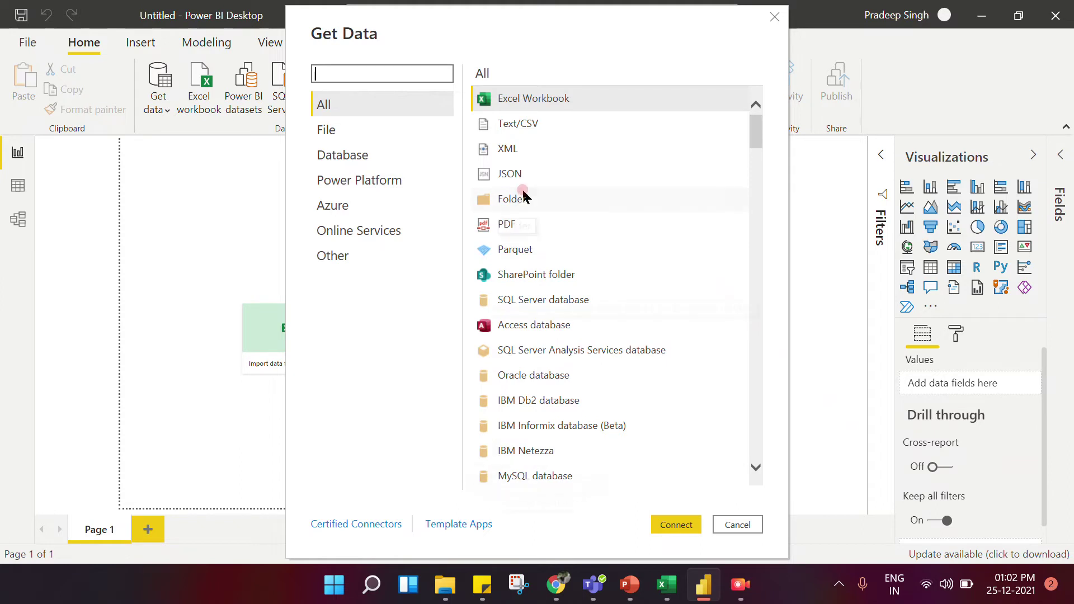
- Open the BLR workbook from Folder option > New folder (2) in Excel
{"action": "mouse_move", "coordinate": [448, 595]}
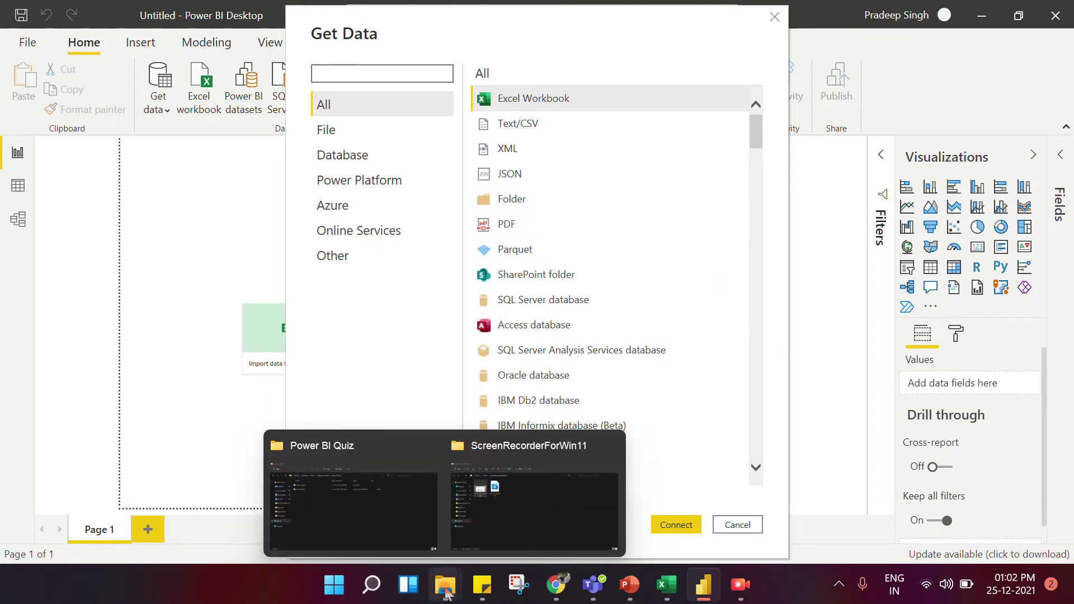
{"action": "left_click", "coordinate": [356, 521]}
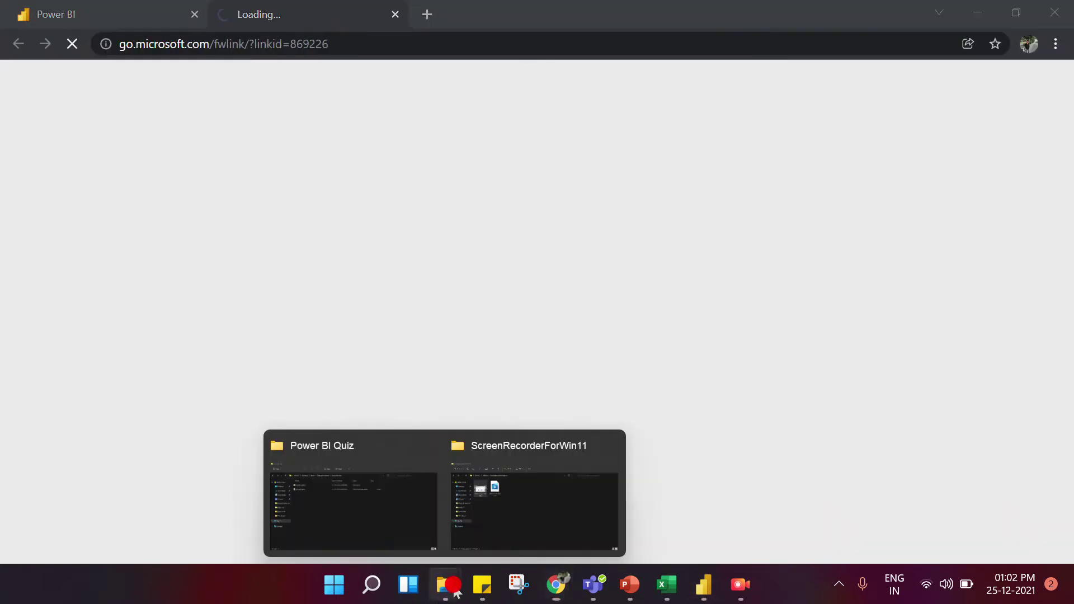
{"action": "key", "text": "alt+Tab"}
{"action": "left_click", "coordinate": [192, 146]}
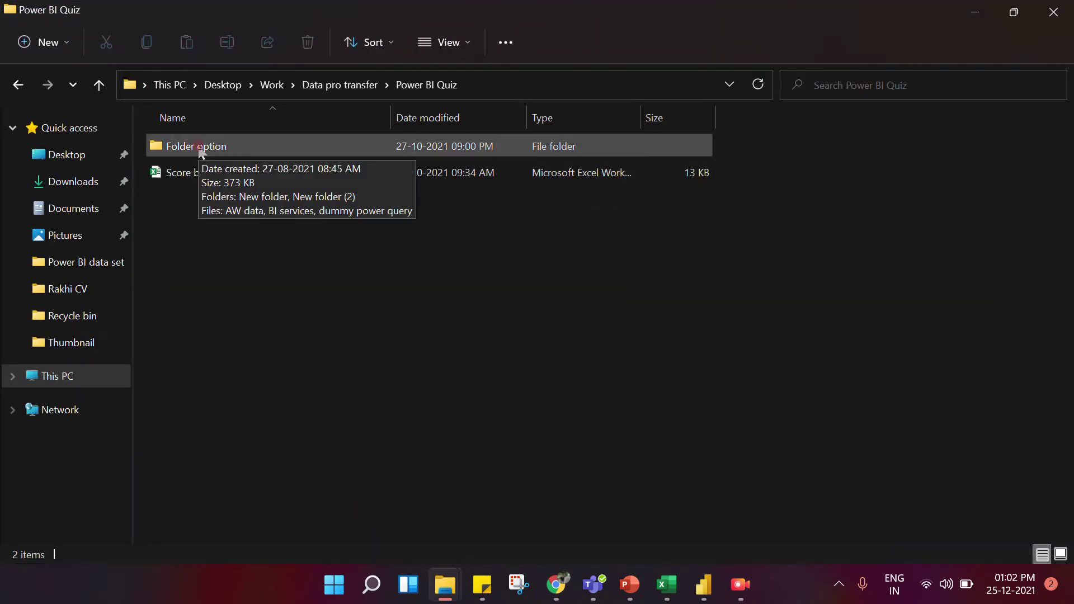
{"action": "double_click", "coordinate": [199, 147]}
{"action": "left_click", "coordinate": [198, 173]}
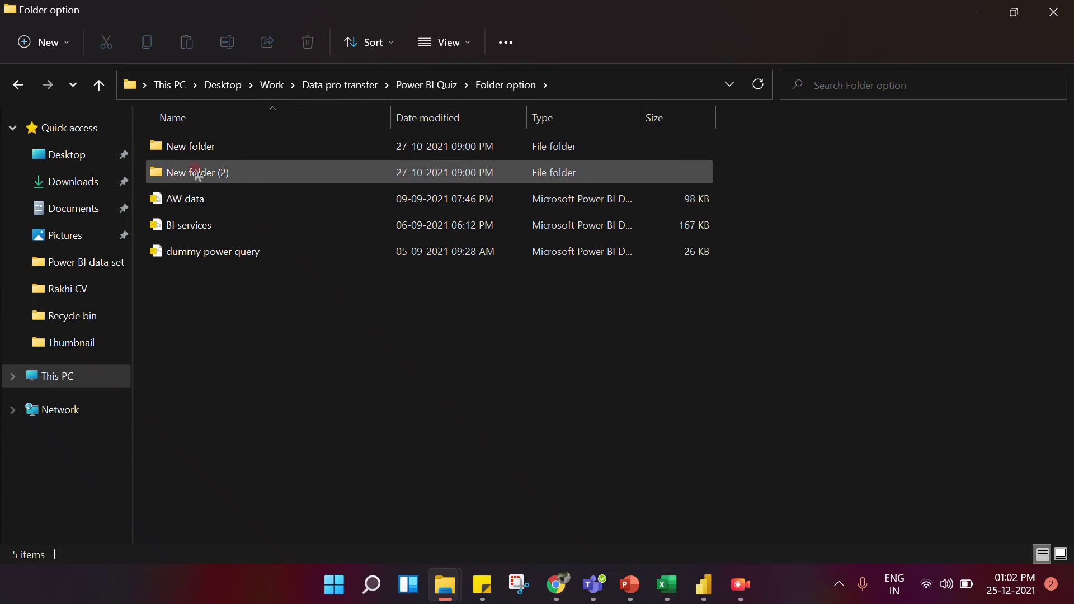
{"action": "double_click", "coordinate": [198, 173]}
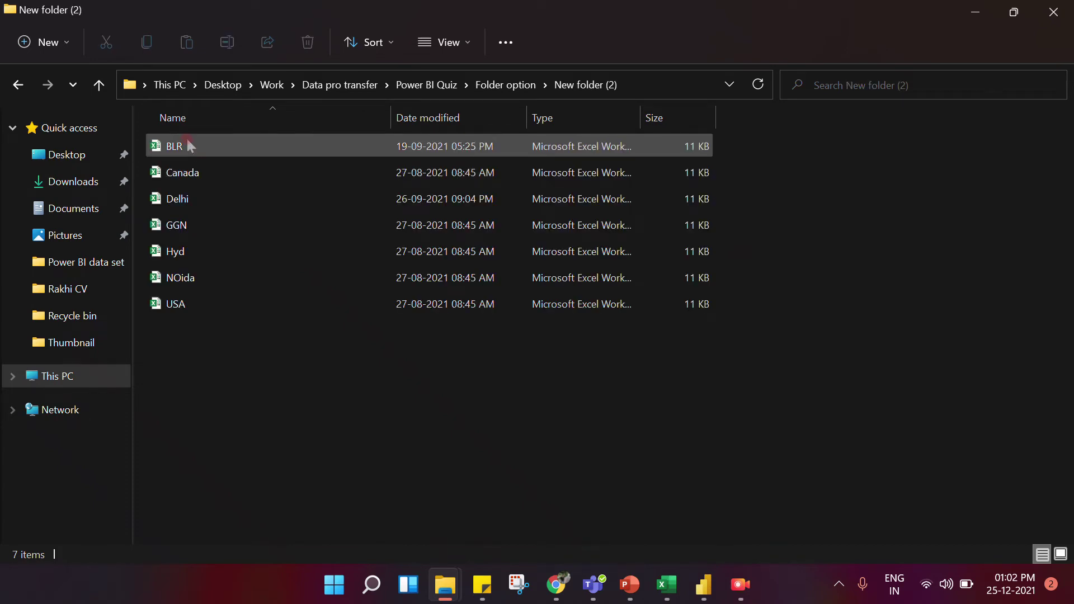
{"action": "double_click", "coordinate": [188, 146]}
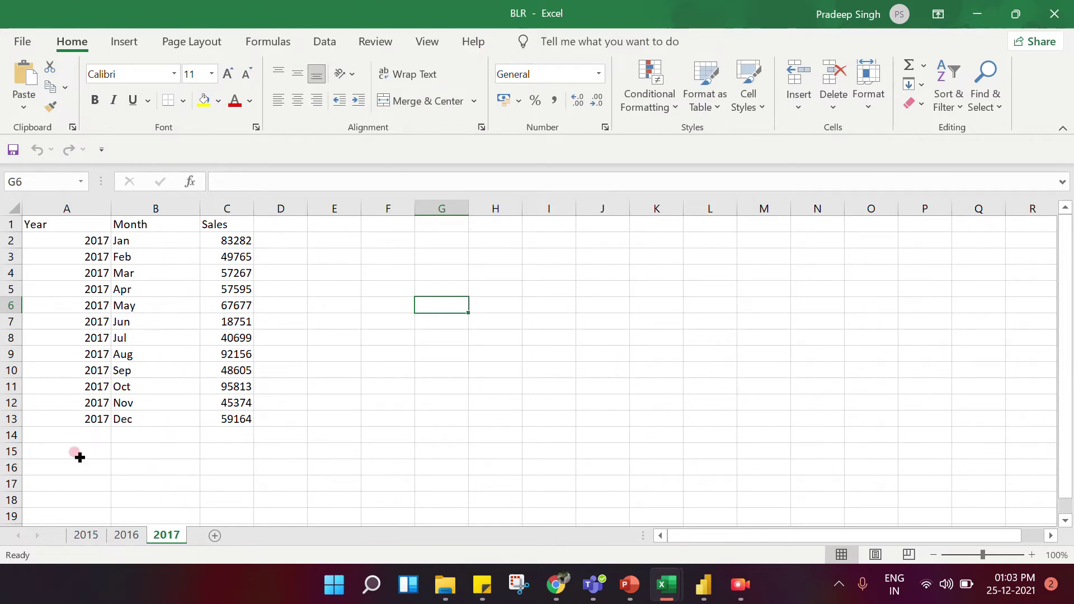
- Review the 2015, 2016 and 2017 sales sheets and select the Year cells A1:A9
{"action": "left_click", "coordinate": [87, 537]}
{"action": "left_click", "coordinate": [123, 536]}
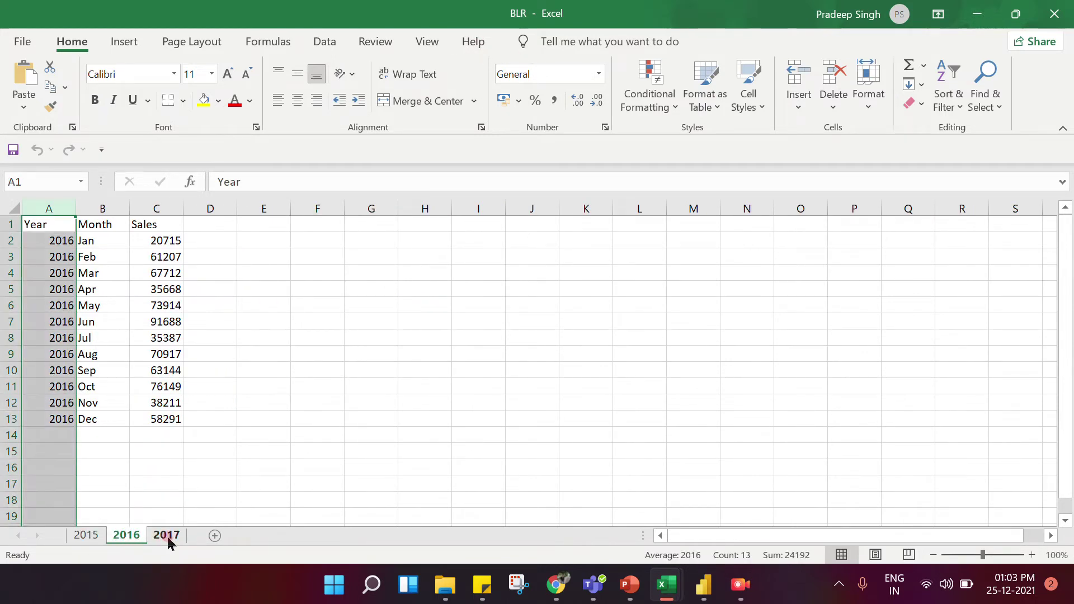
{"action": "left_click", "coordinate": [167, 534]}
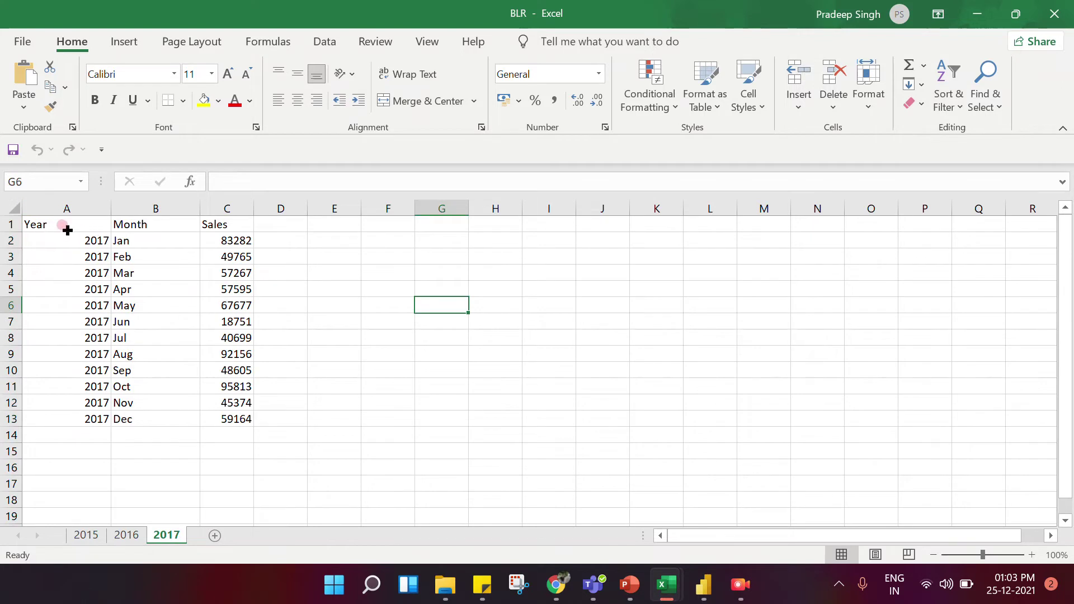
{"action": "left_click_drag", "start_coordinate": [83, 230], "coordinate": [89, 355]}
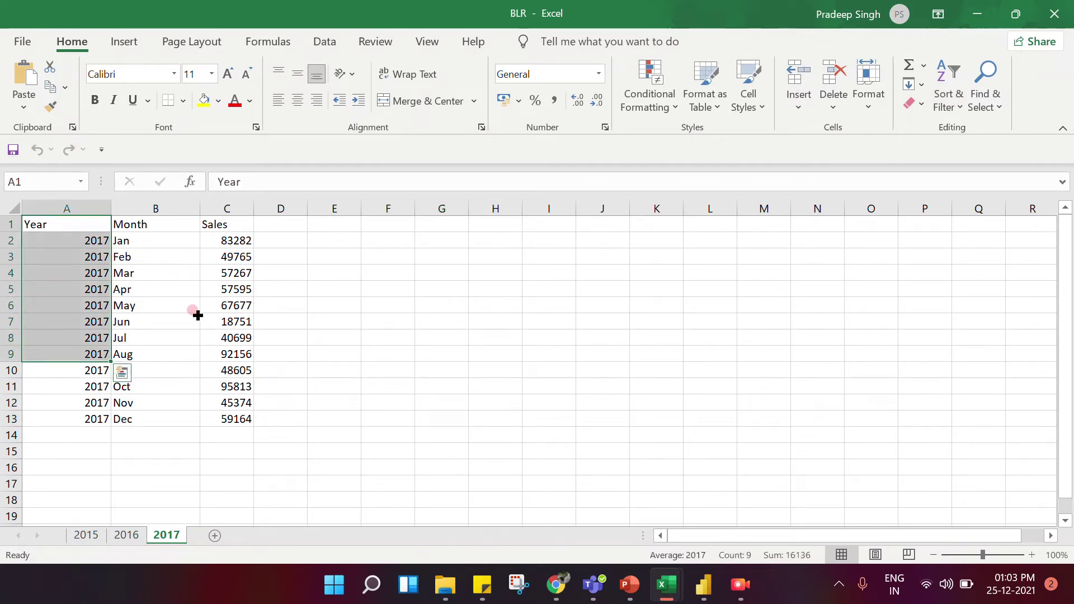
- Close the BLR workbook and return to the New folder (2) file listing
{"action": "left_click", "coordinate": [1055, 14]}
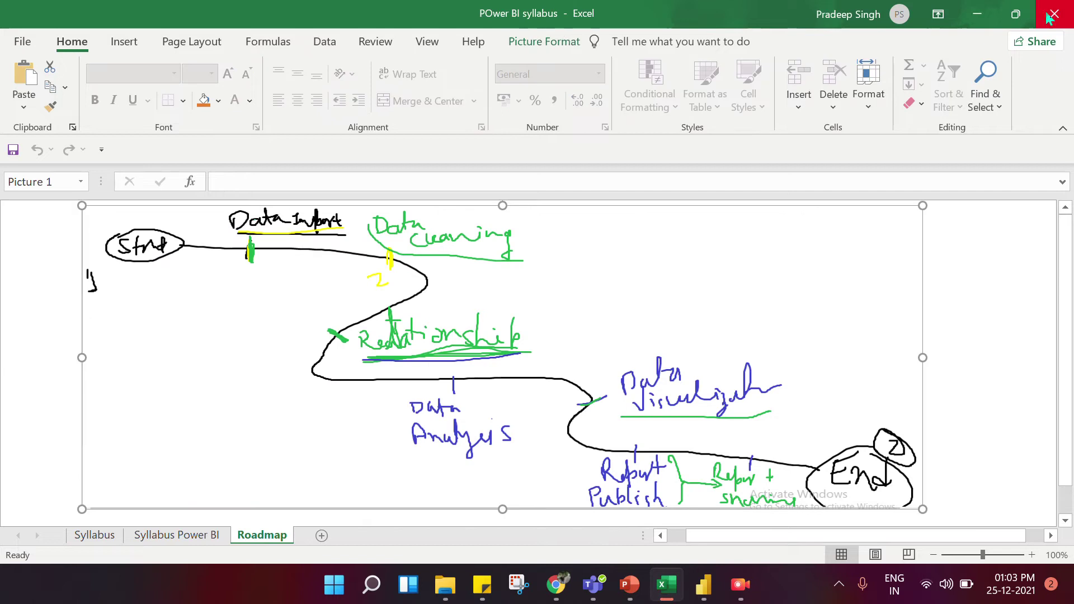
{"action": "mouse_move", "coordinate": [481, 585]}
{"action": "mouse_move", "coordinate": [445, 584]}
{"action": "left_click", "coordinate": [344, 500]}
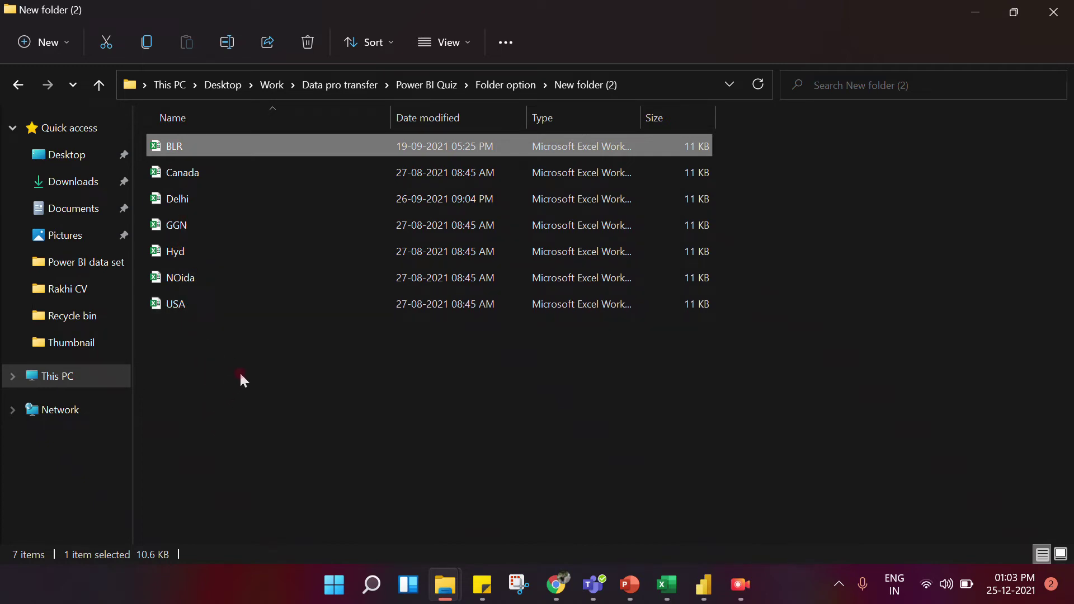
- Bring PowerPoint back to the front, showing slide 2's Q1–Q5 question list
{"action": "mouse_move", "coordinate": [448, 588]}
{"action": "mouse_move", "coordinate": [606, 584]}
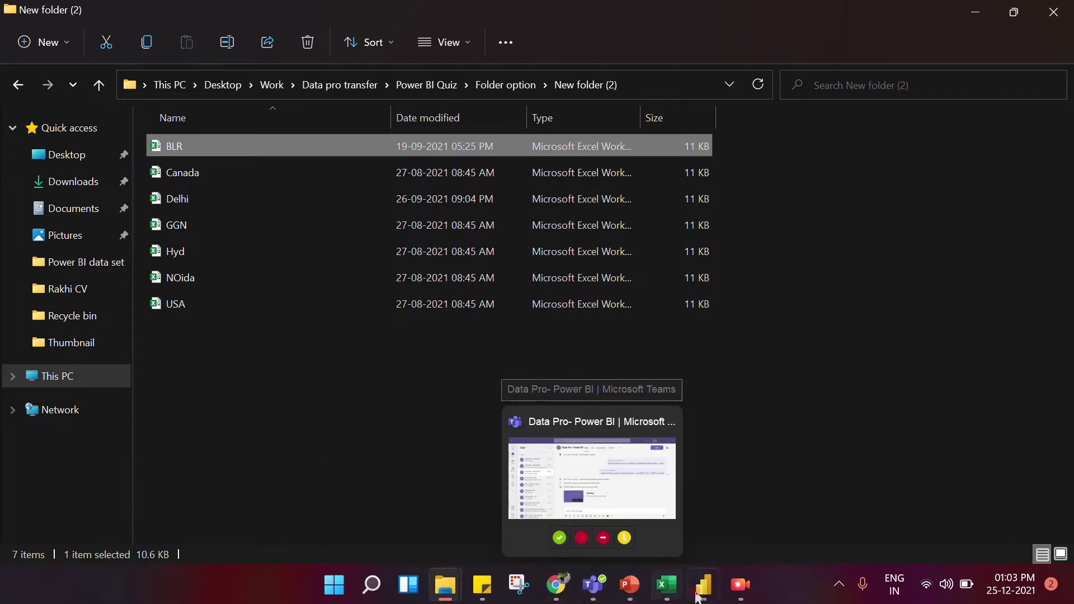
{"action": "left_click", "coordinate": [629, 585]}
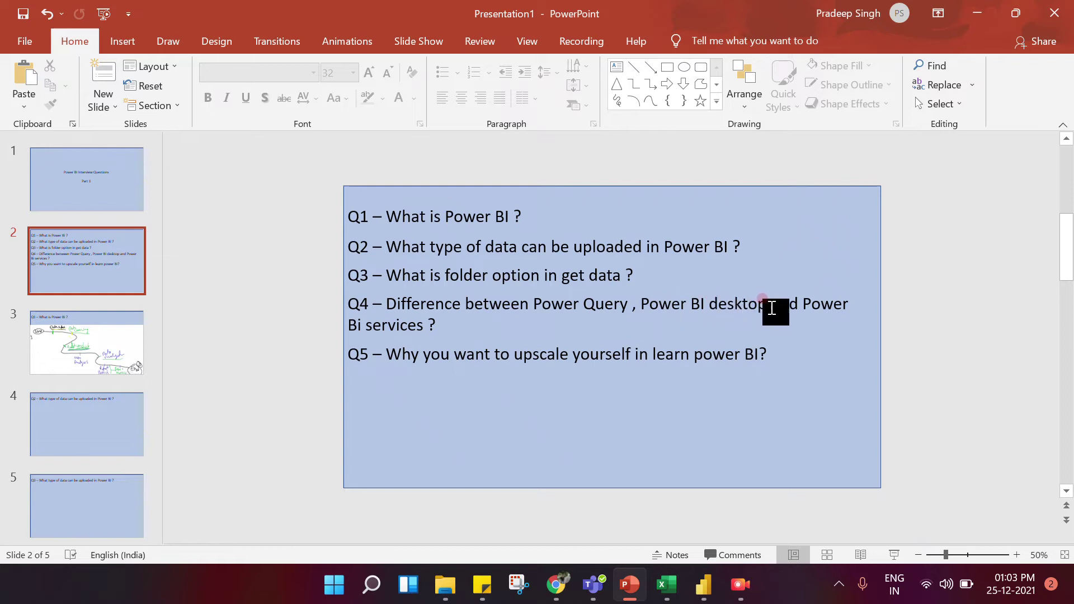
- Highlight then deselect the Q4 question text, and return to Power BI Desktop
{"action": "left_click_drag", "start_coordinate": [438, 326], "coordinate": [385, 310]}
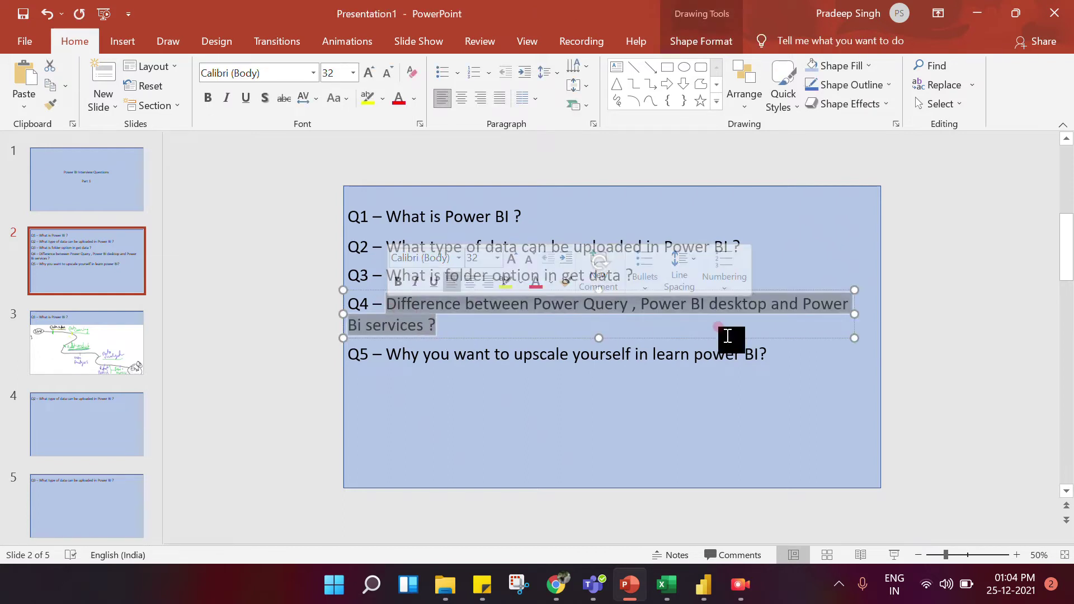
{"action": "left_click", "coordinate": [962, 323]}
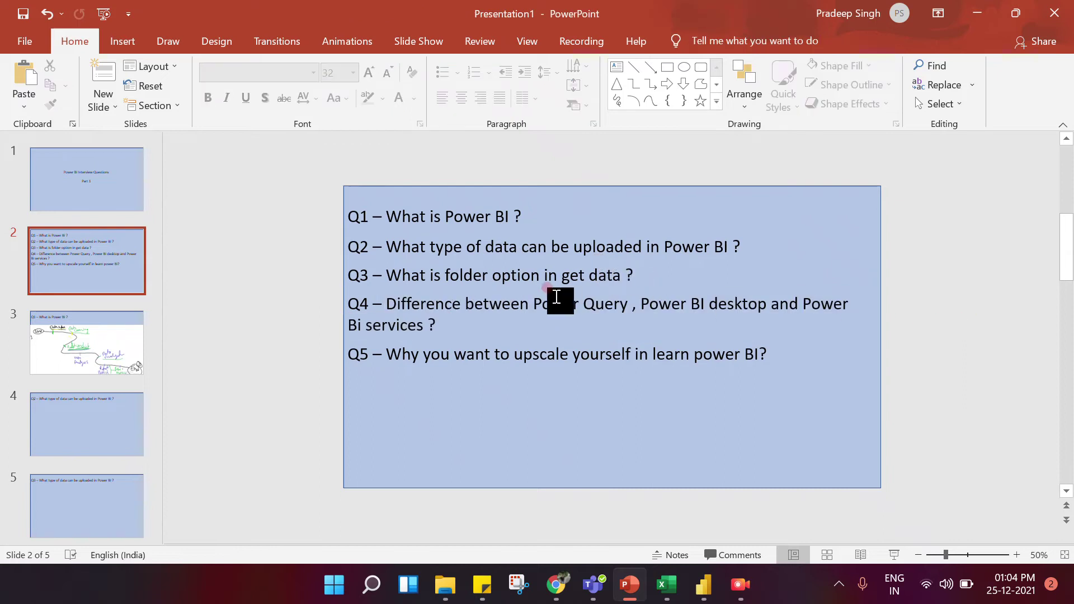
{"action": "left_click", "coordinate": [705, 595]}
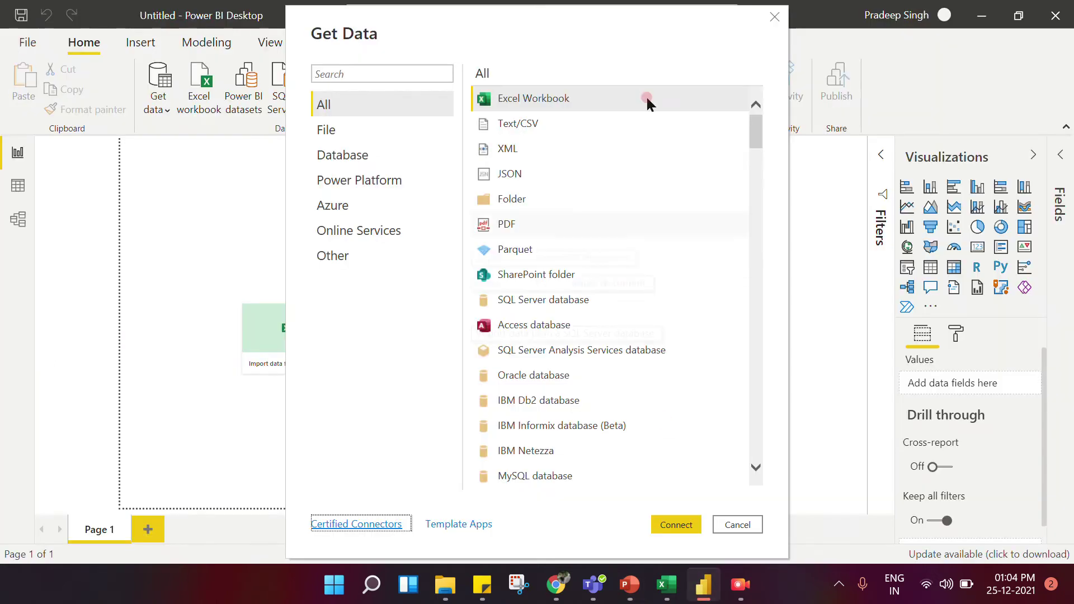
- Close the Get Data dialog, reopen the data source list, and cancel without connecting
{"action": "left_click", "coordinate": [778, 18]}
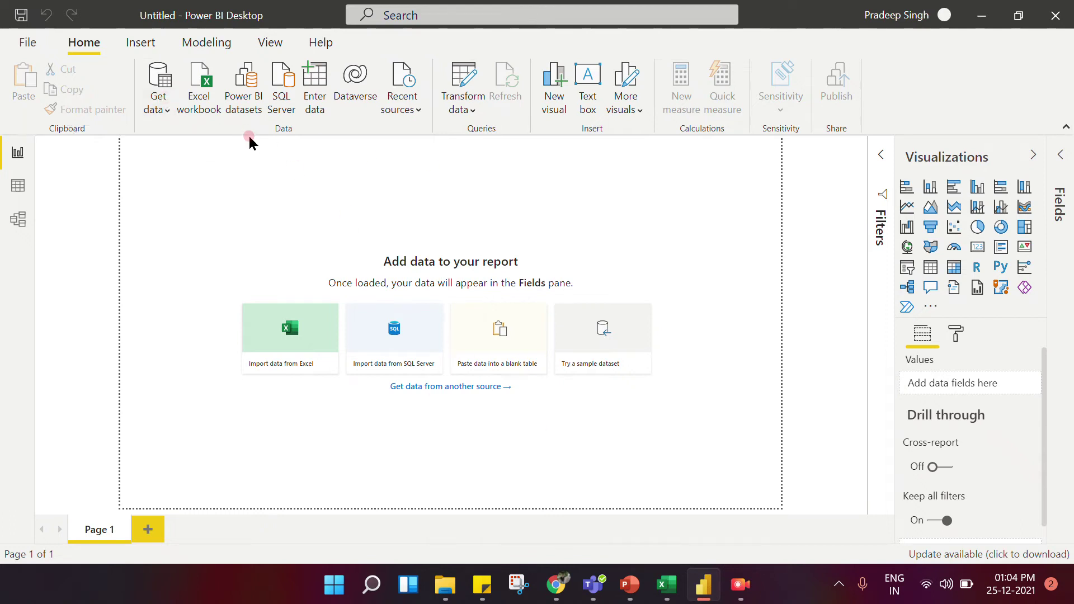
{"action": "left_click", "coordinate": [163, 83]}
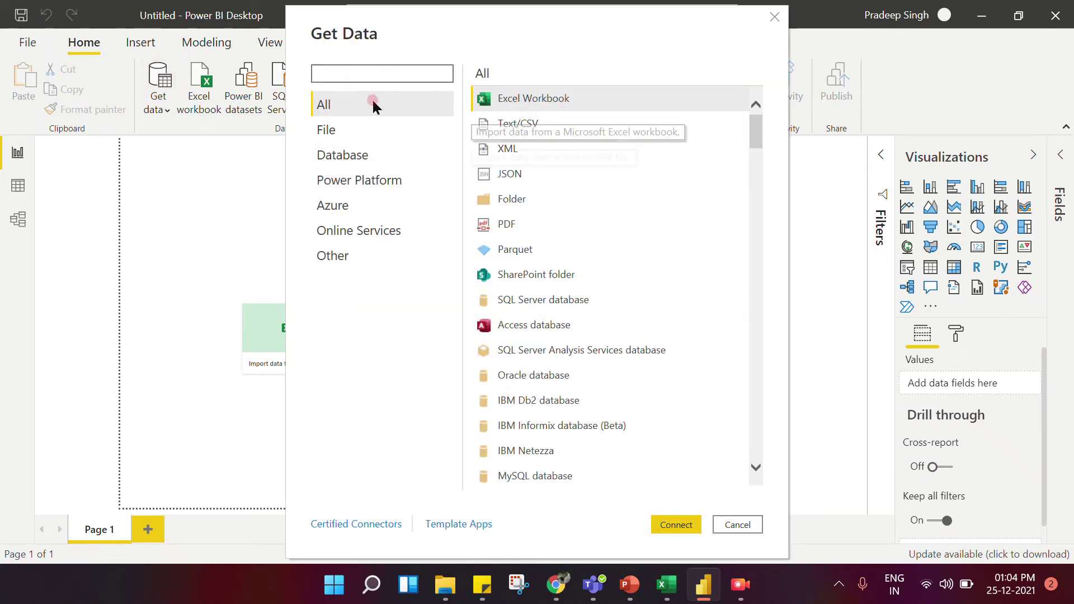
{"action": "left_click", "coordinate": [740, 526]}
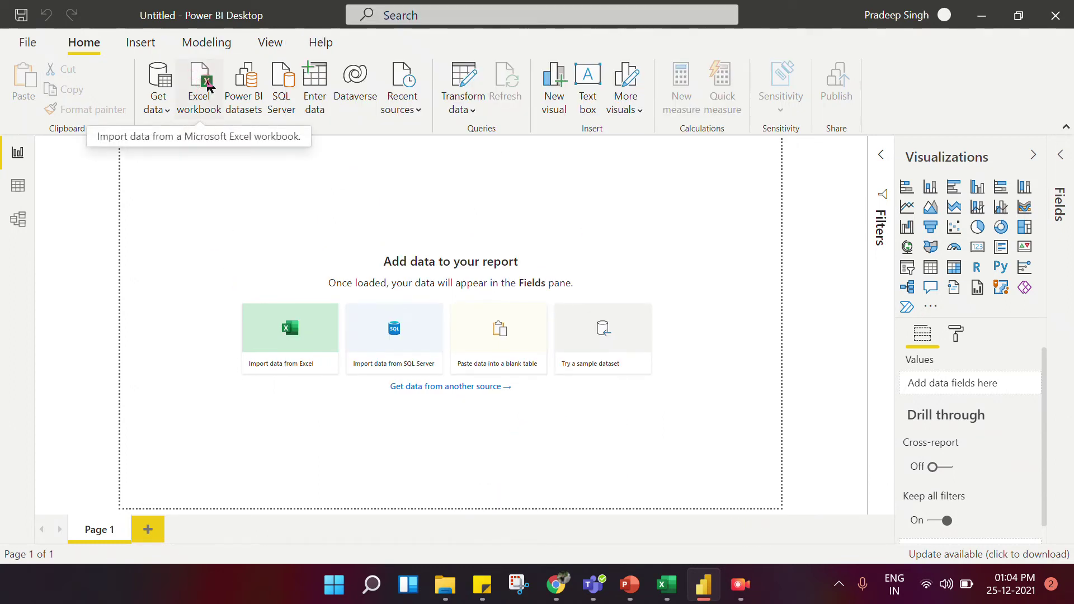
- Import the FactInternetSales table from the AdventureWorksDW Excel workbook into the report
{"action": "left_click", "coordinate": [180, 150]}
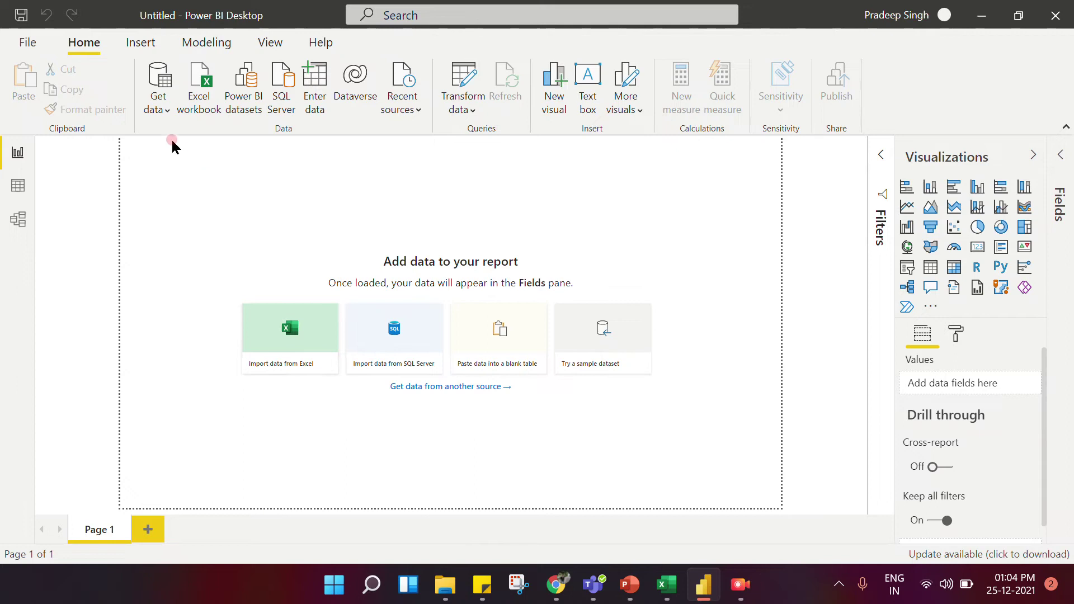
{"action": "left_click", "coordinate": [289, 327]}
{"action": "left_click", "coordinate": [204, 214]}
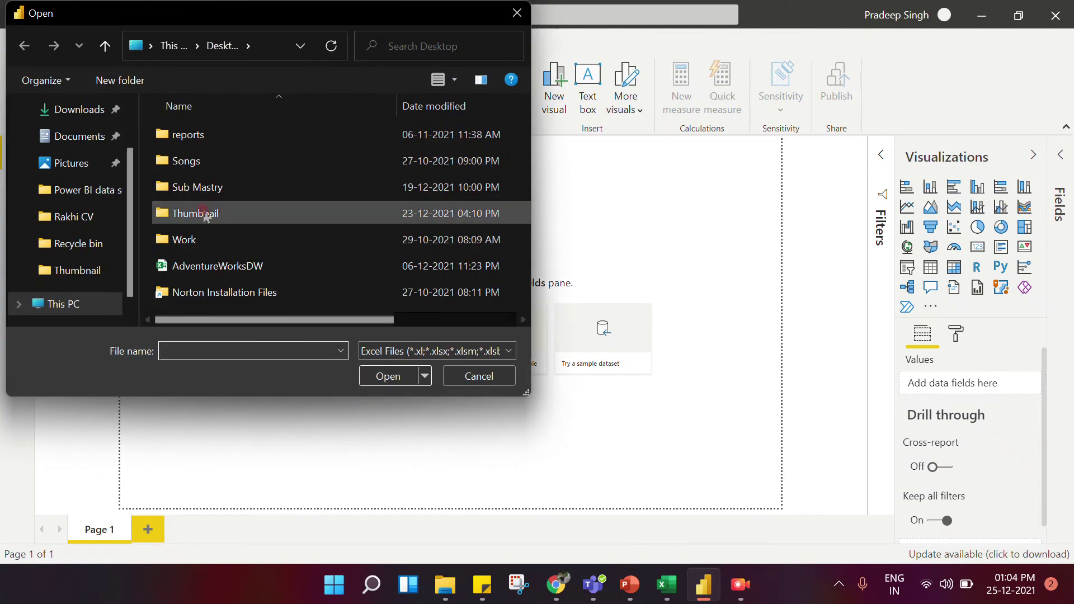
{"action": "left_click", "coordinate": [227, 265]}
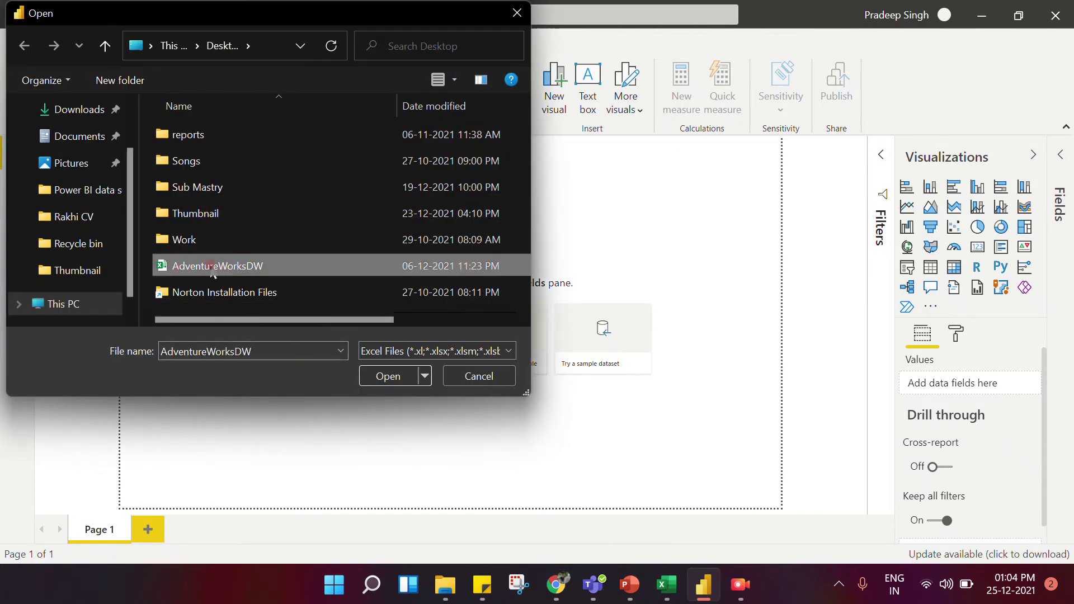
{"action": "left_click", "coordinate": [389, 379]}
{"action": "left_click", "coordinate": [391, 384]}
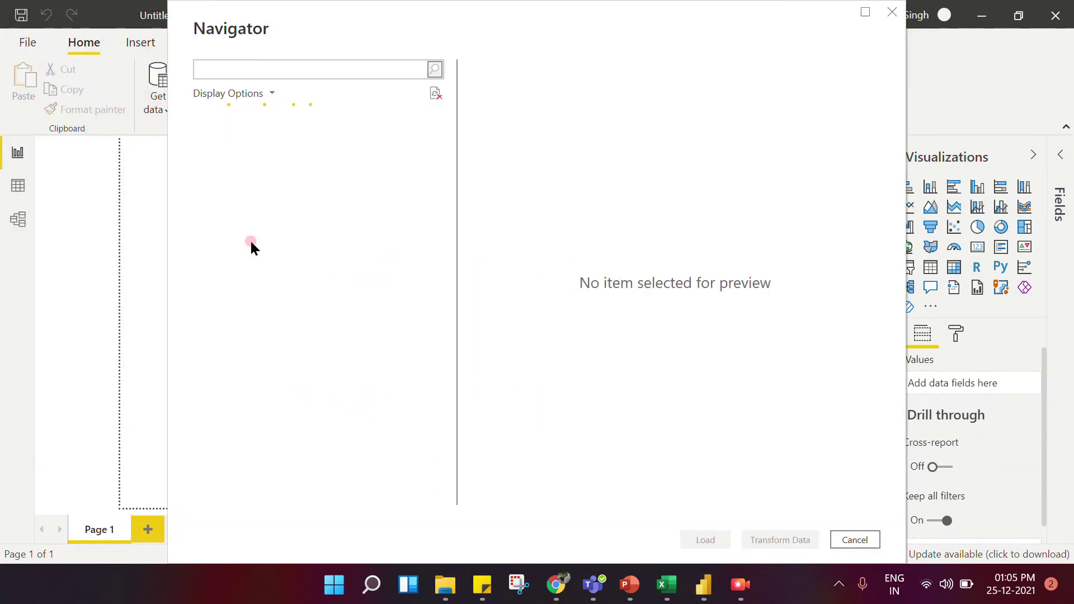
{"action": "left_click", "coordinate": [218, 245]}
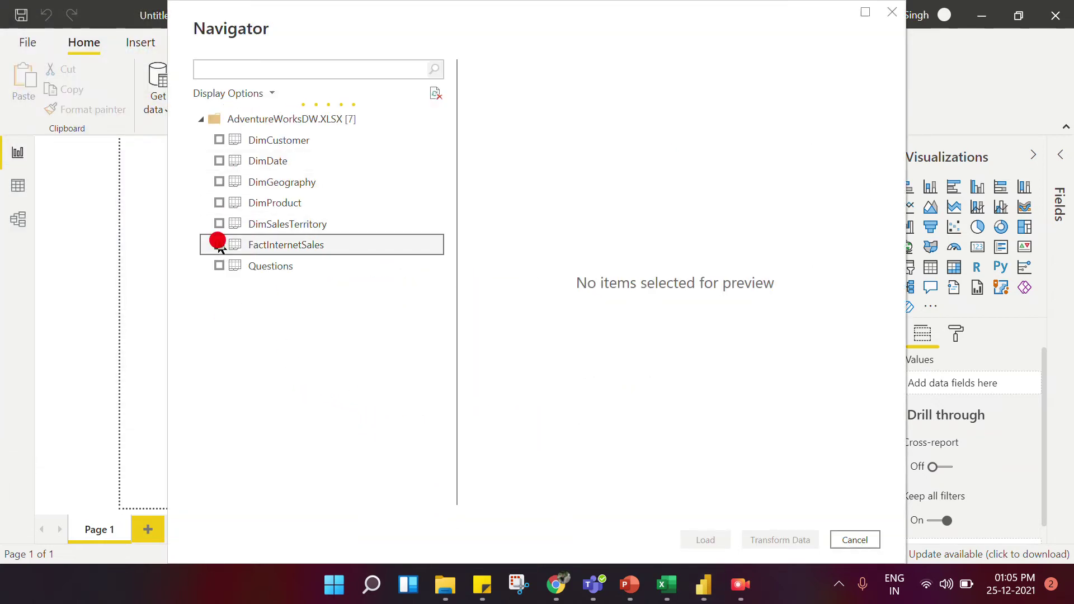
{"action": "left_click", "coordinate": [705, 540]}
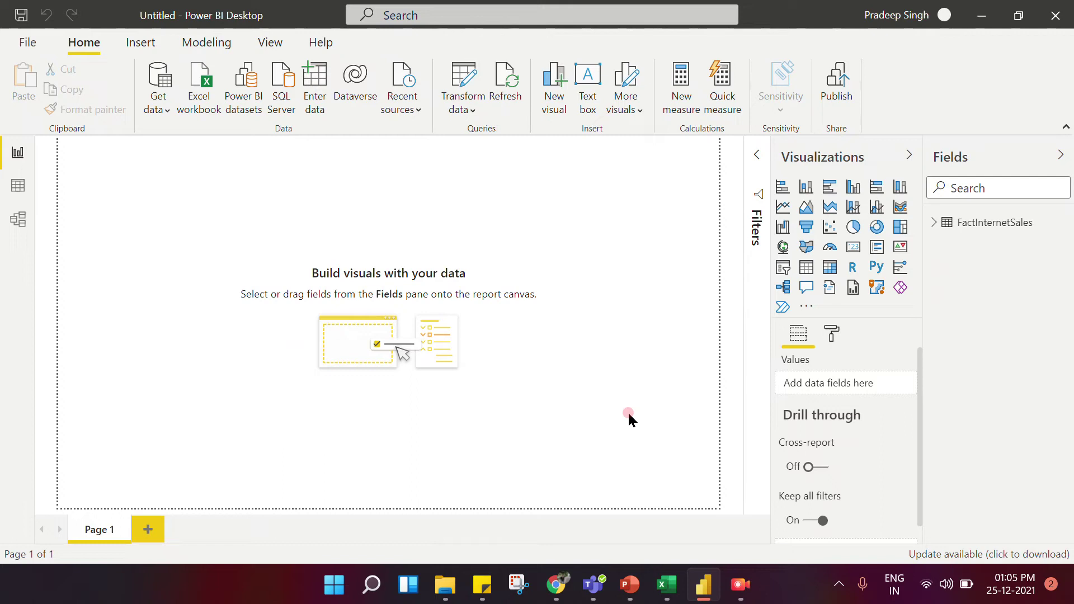
- Expand FactInternetSales in the Fields pane to reveal columns like CurrencyKey, OrderDate and ProductKey
{"action": "left_click", "coordinate": [933, 223]}
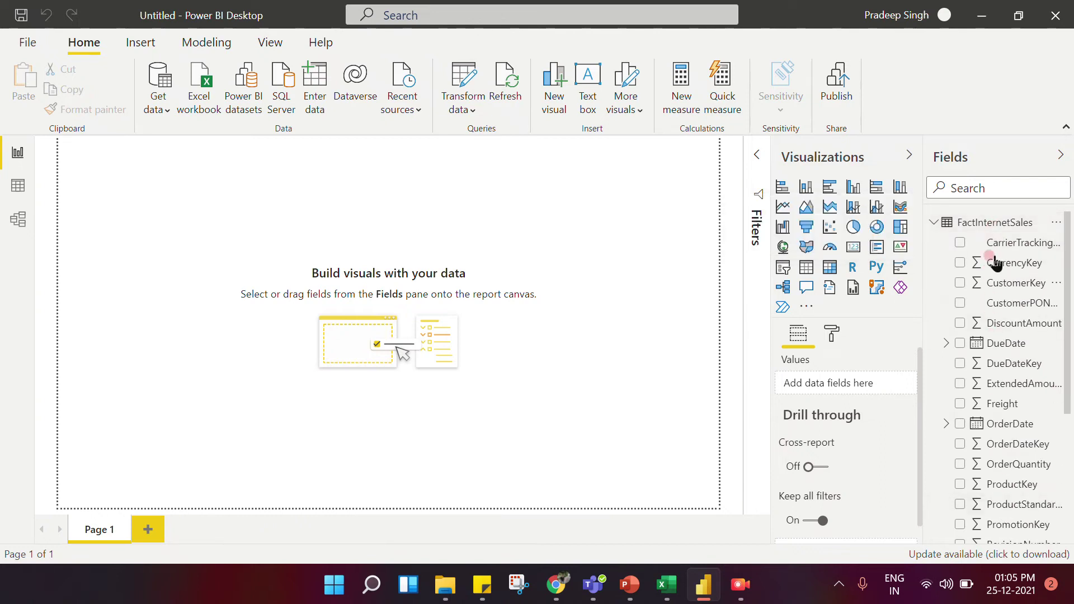
{"action": "mouse_move", "coordinate": [1033, 231]}
- Open the Power Query Editor on FactInternetSales, maximize it, then restore its window size
{"action": "left_click", "coordinate": [462, 81]}
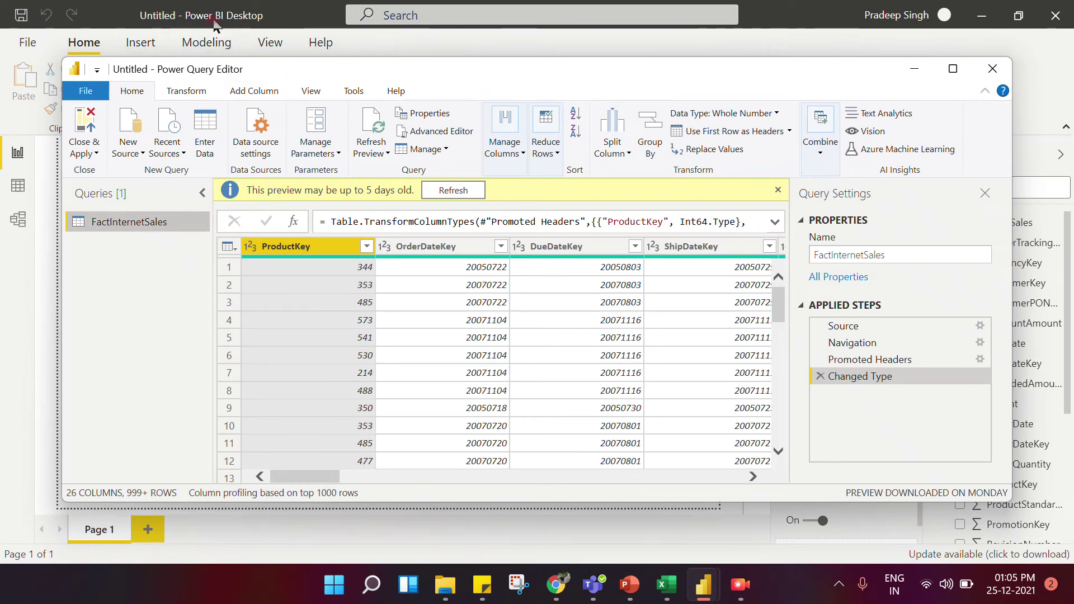
{"action": "left_click_drag", "start_coordinate": [273, 64], "coordinate": [258, 90]}
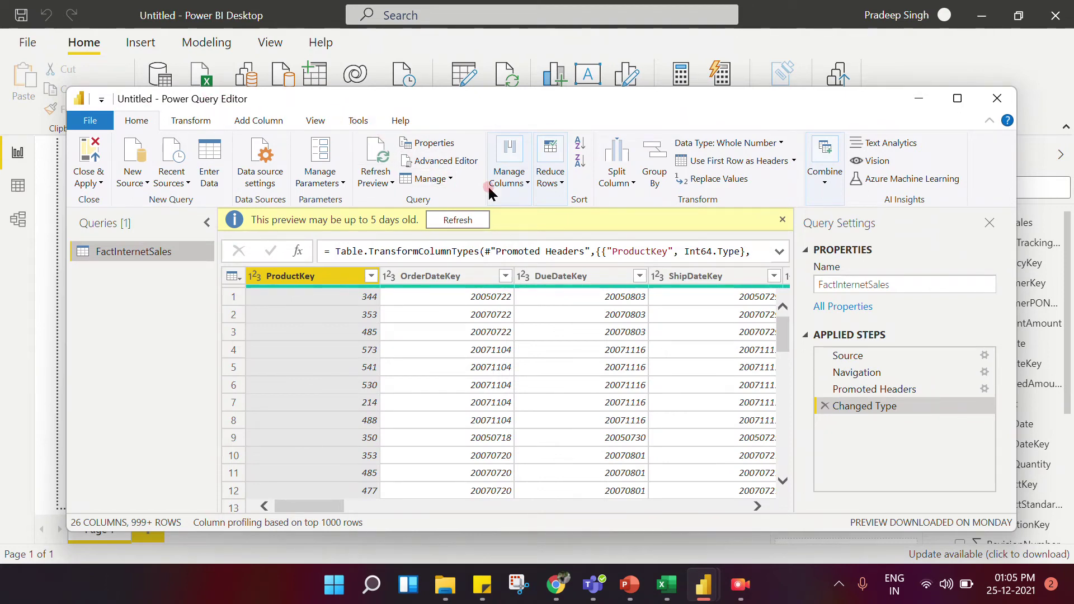
{"action": "left_click", "coordinate": [957, 99]}
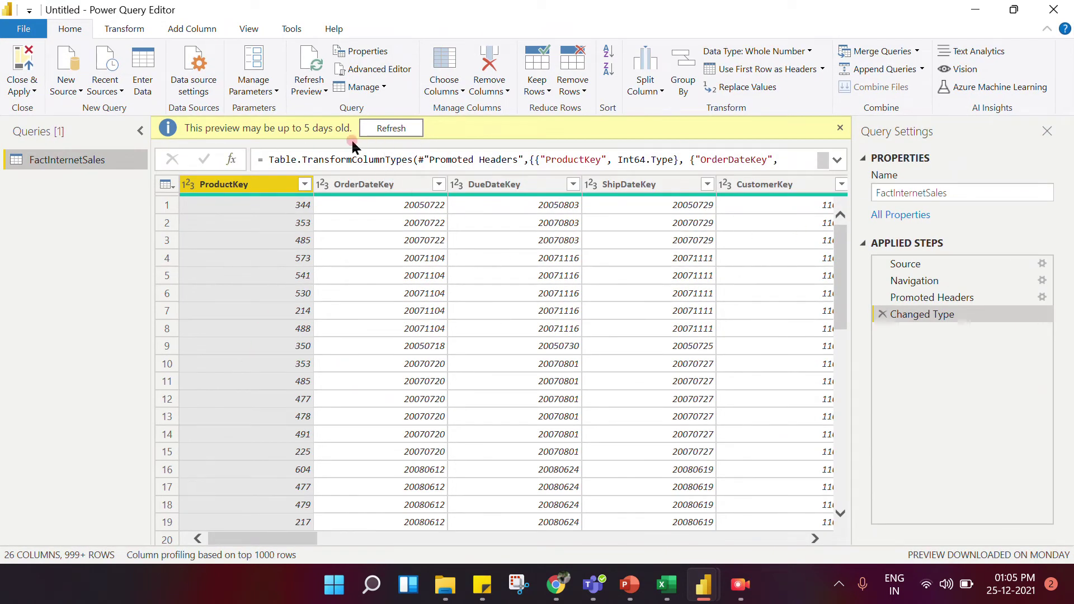
{"action": "double_click", "coordinate": [547, 12]}
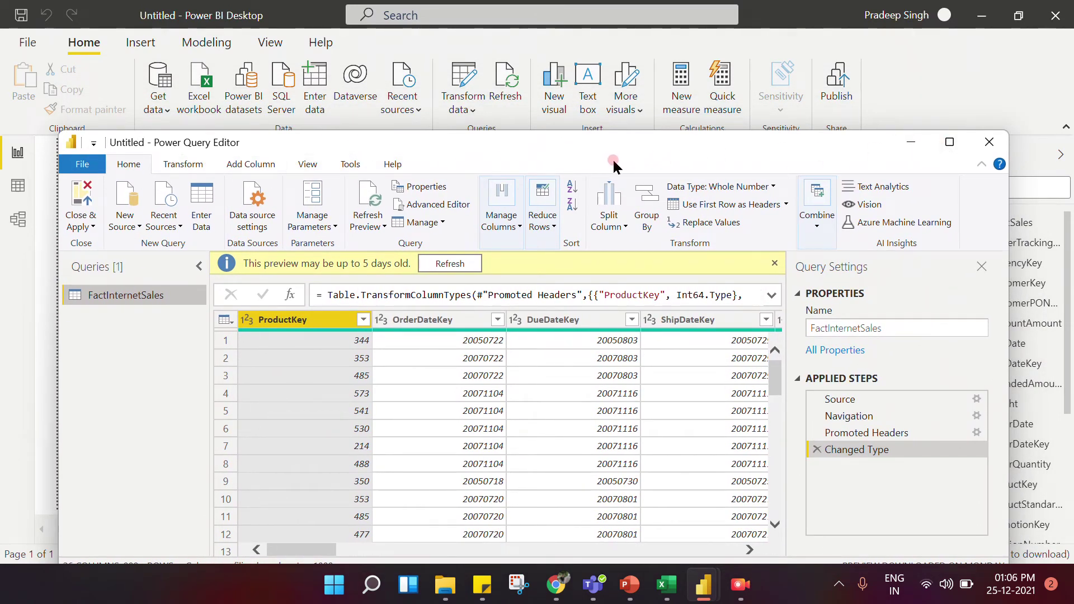
- Minimize the Power Query Editor and add a resized clustered column chart to the page
{"action": "left_click", "coordinate": [912, 142]}
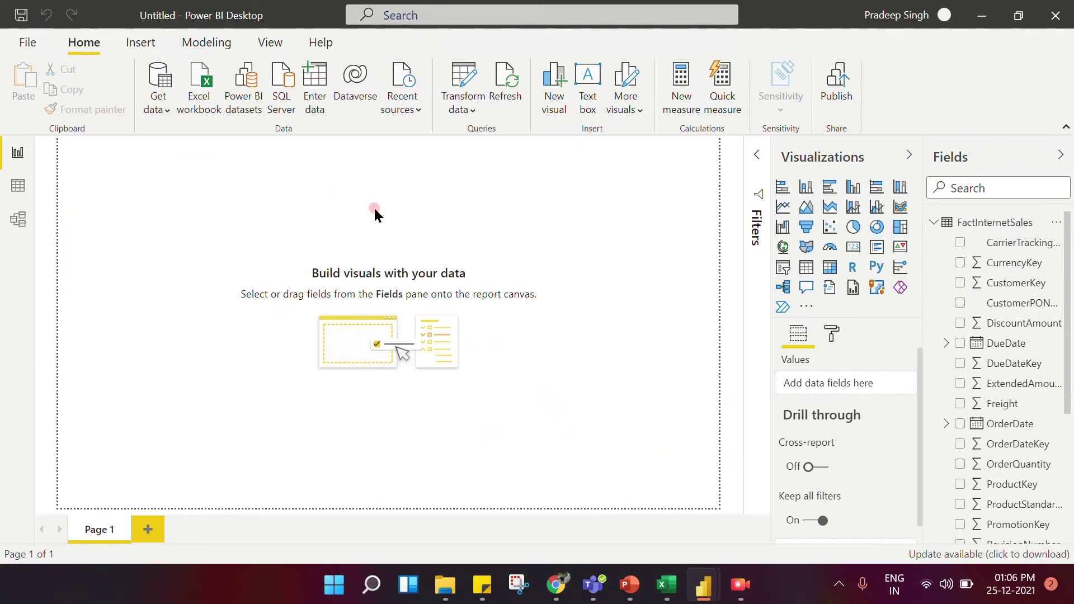
{"action": "left_click", "coordinate": [854, 186]}
{"action": "left_click_drag", "start_coordinate": [158, 257], "coordinate": [245, 324]}
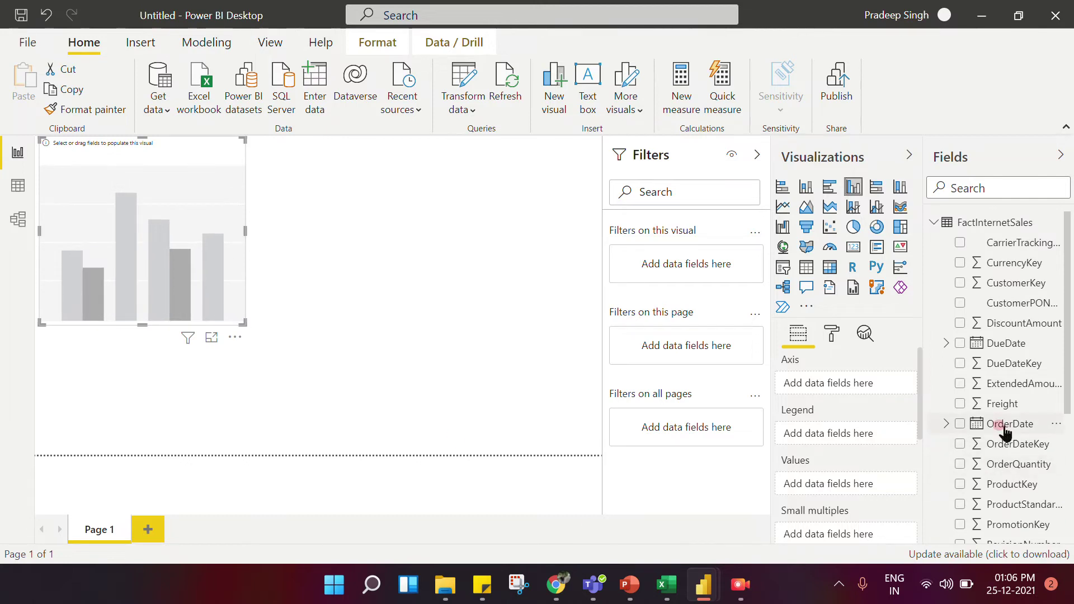
- Plot UnitPrice by OrderDate year (2005–2008) in the chart and enlarge it
{"action": "left_click_drag", "start_coordinate": [1007, 428], "coordinate": [900, 417]}
{"action": "scroll", "coordinate": [1001, 473], "scroll_direction": "down", "scroll_amount": 4}
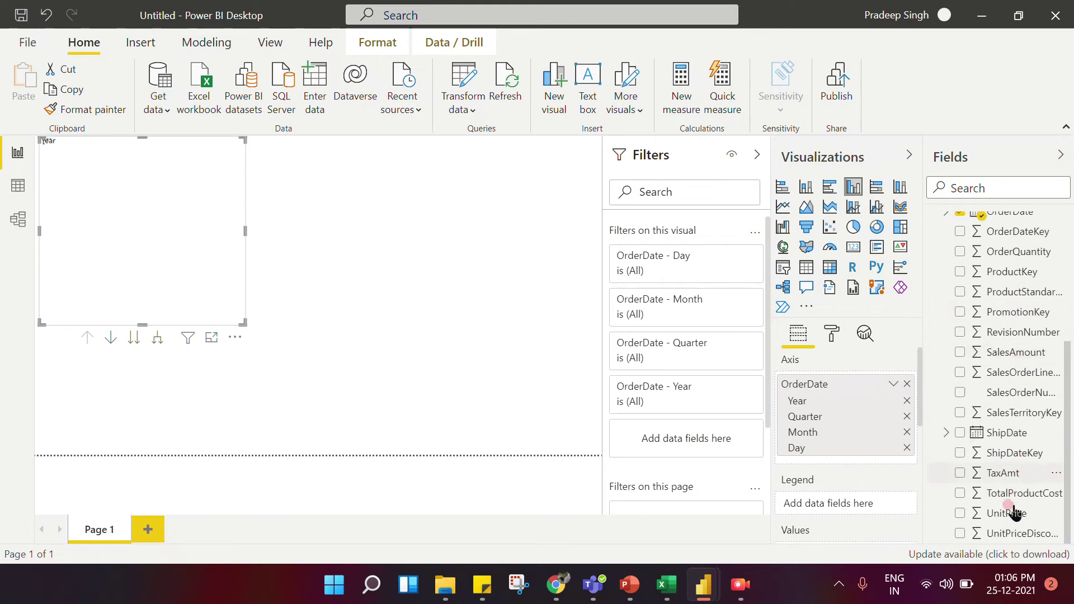
{"action": "mouse_move", "coordinate": [1007, 512]}
{"action": "left_mouse_down"}
{"action": "mouse_move", "coordinate": [905, 483]}
{"action": "mouse_move", "coordinate": [834, 504]}
{"action": "mouse_move", "coordinate": [834, 531]}
{"action": "left_mouse_up"}
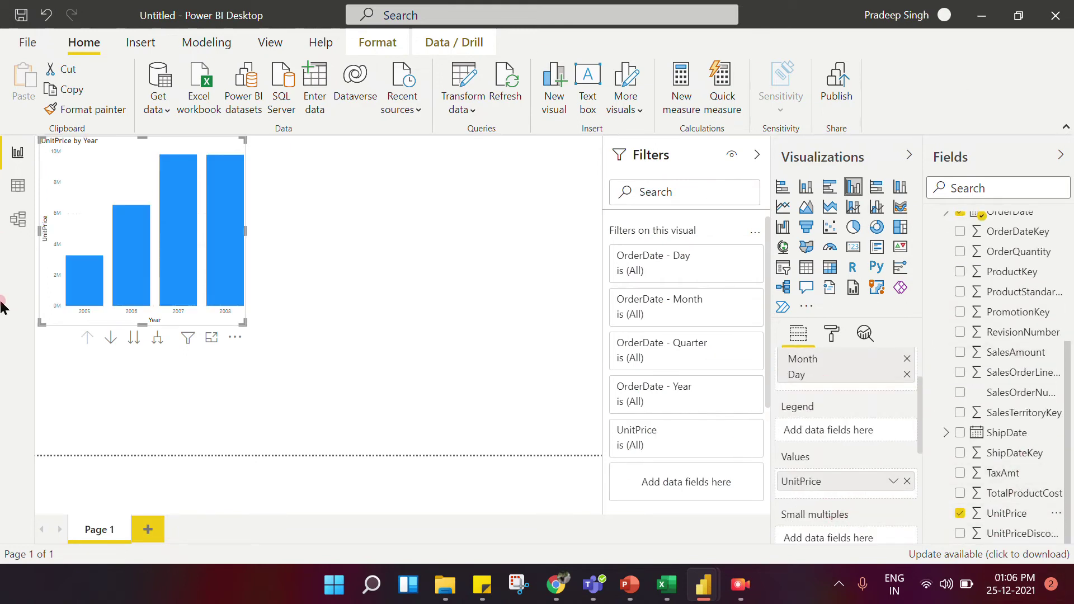
{"action": "left_click_drag", "start_coordinate": [244, 323], "coordinate": [471, 405]}
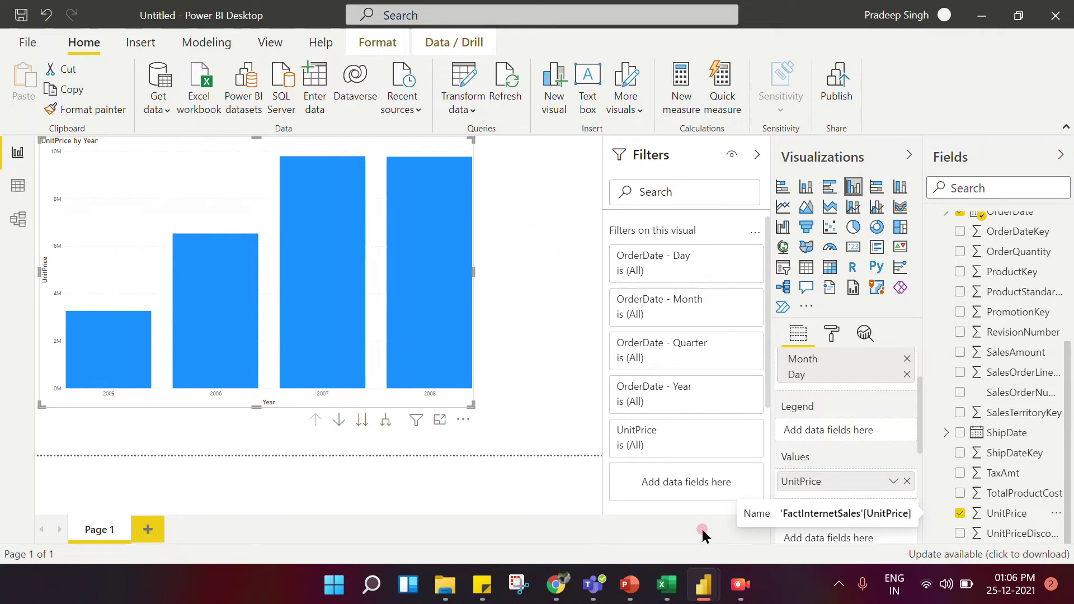
- Return to slide 2 and highlight 'Power Query', 'Power BI desktop' and 'Power Bi services' in Q4
{"action": "left_click", "coordinate": [629, 591]}
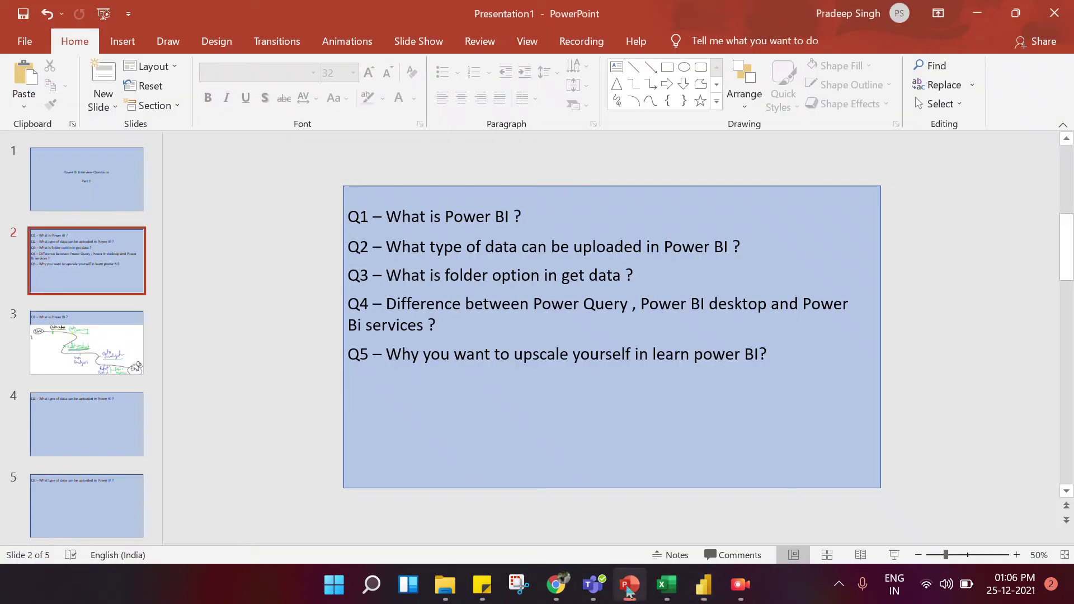
{"action": "left_click", "coordinate": [534, 304]}
{"action": "left_click_drag", "start_coordinate": [534, 305], "coordinate": [625, 315]}
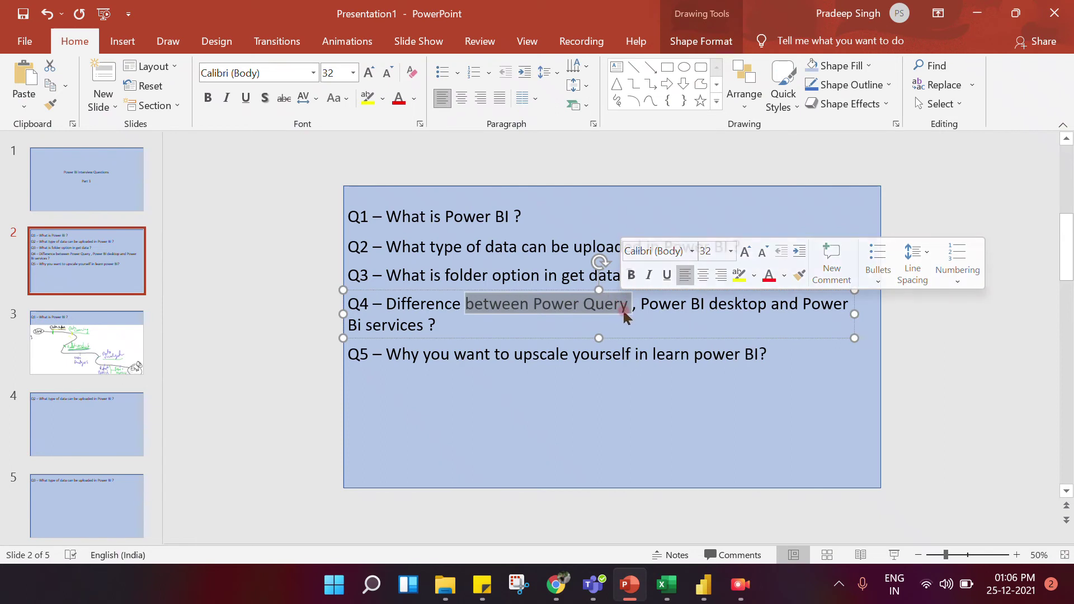
{"action": "left_click_drag", "start_coordinate": [642, 305], "coordinate": [747, 318]}
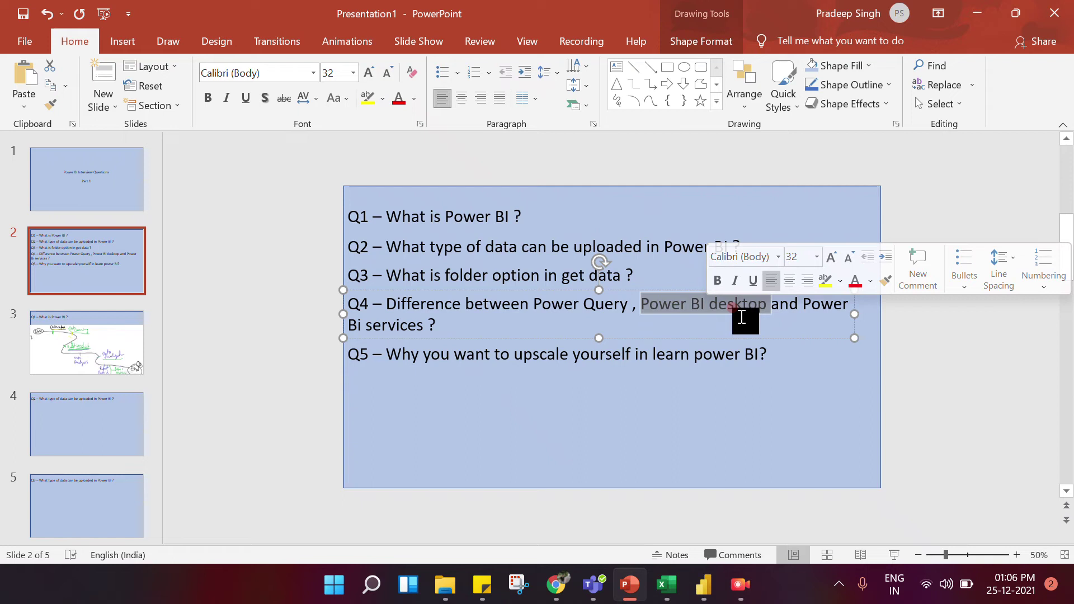
{"action": "left_click", "coordinate": [797, 320]}
{"action": "left_click_drag", "start_coordinate": [802, 304], "coordinate": [822, 319]}
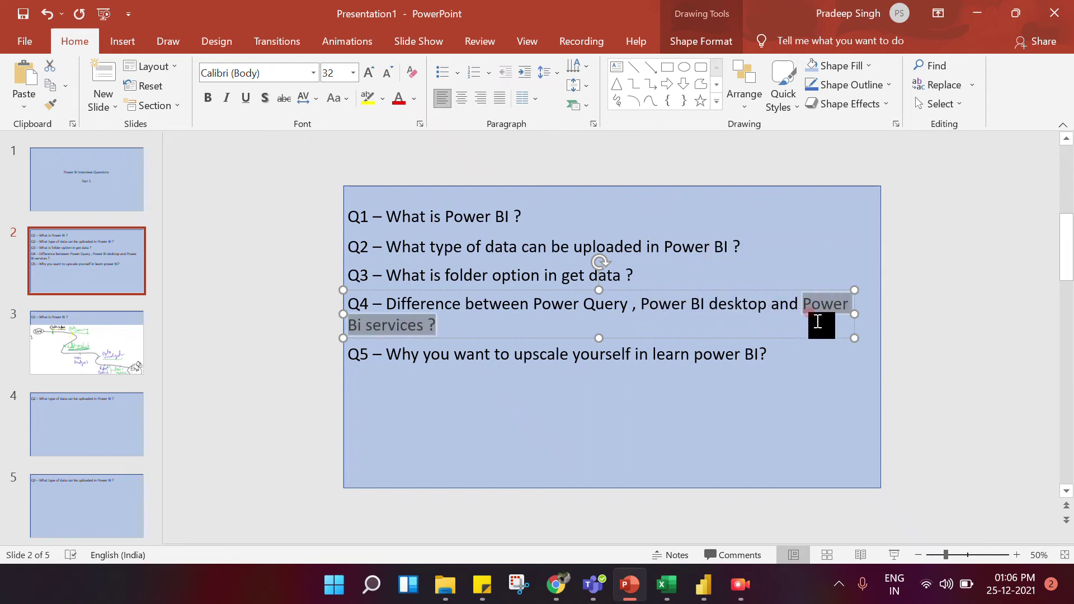
- Show the InterviewBit questions page, Connector Extensibility docs, then the Power BI home tab in Chrome
{"action": "mouse_move", "coordinate": [561, 593]}
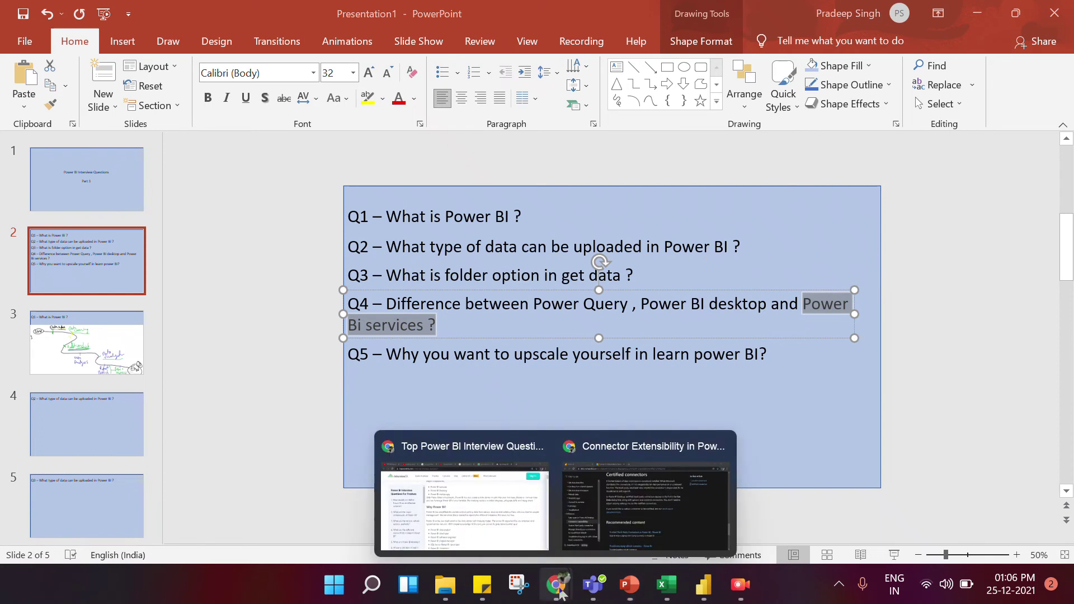
{"action": "left_click", "coordinate": [479, 521]}
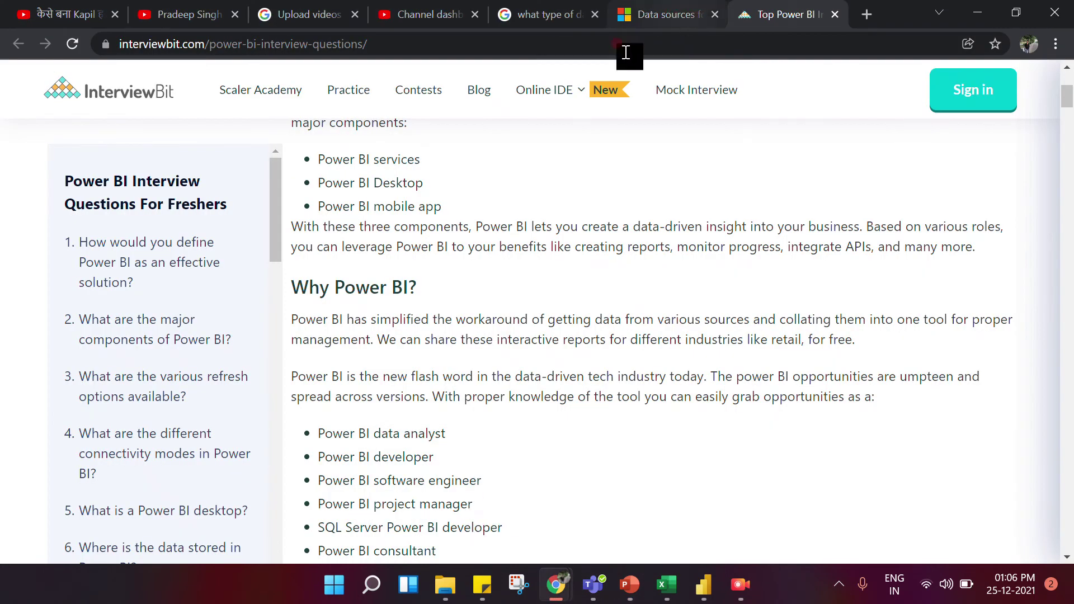
{"action": "left_click", "coordinate": [556, 584]}
{"action": "left_click", "coordinate": [616, 522]}
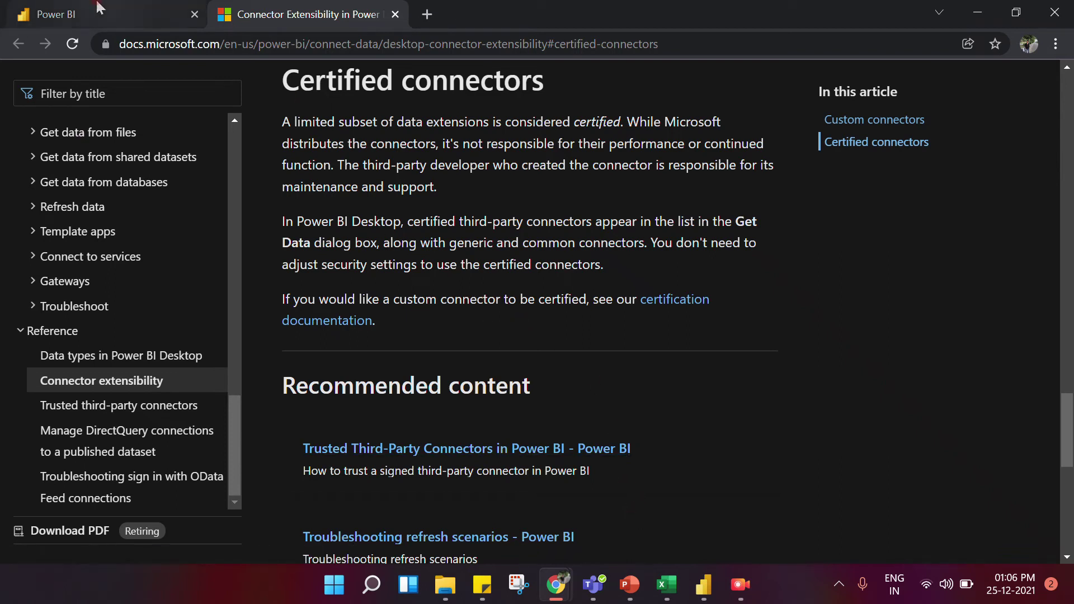
{"action": "left_click", "coordinate": [71, 14]}
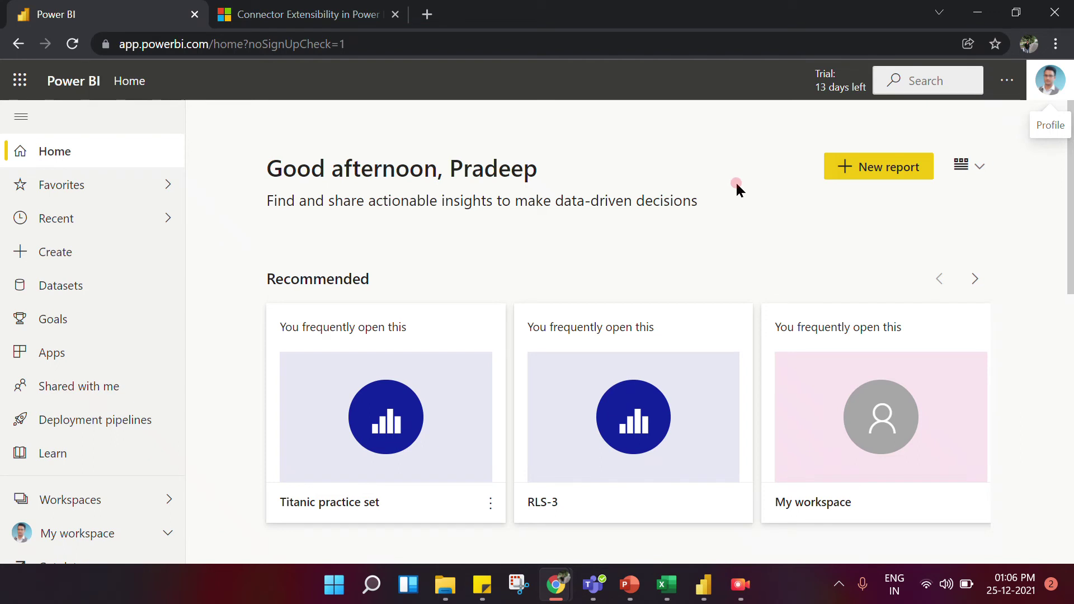
- Open the Titanic practice set report from Recent, then show and close its Send link dialog
{"action": "scroll", "coordinate": [736, 185], "scroll_direction": "down", "scroll_amount": 10}
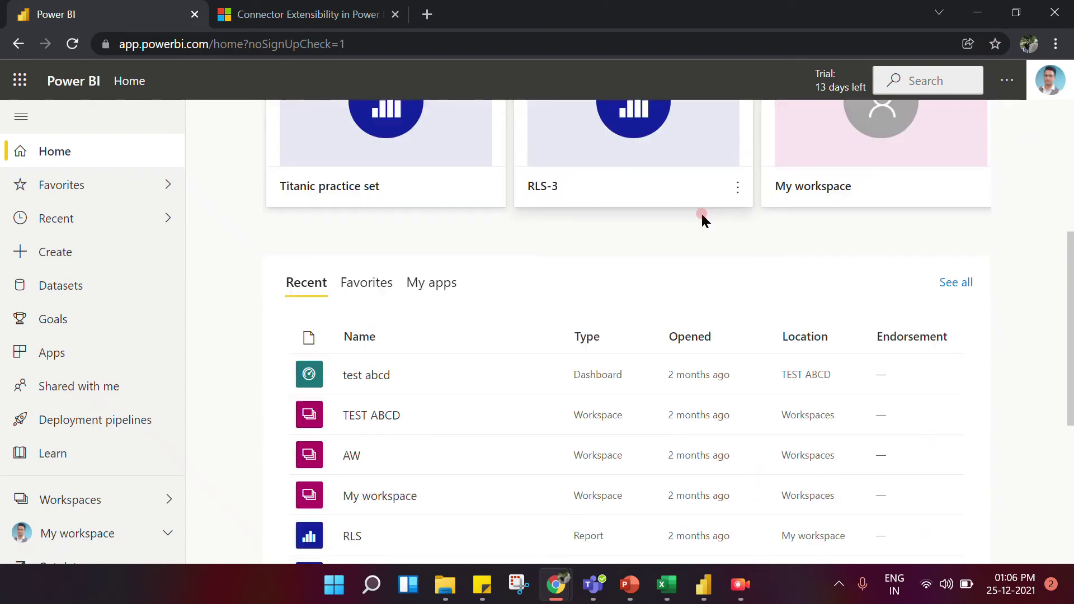
{"action": "scroll", "coordinate": [470, 342], "scroll_direction": "up", "scroll_amount": 5}
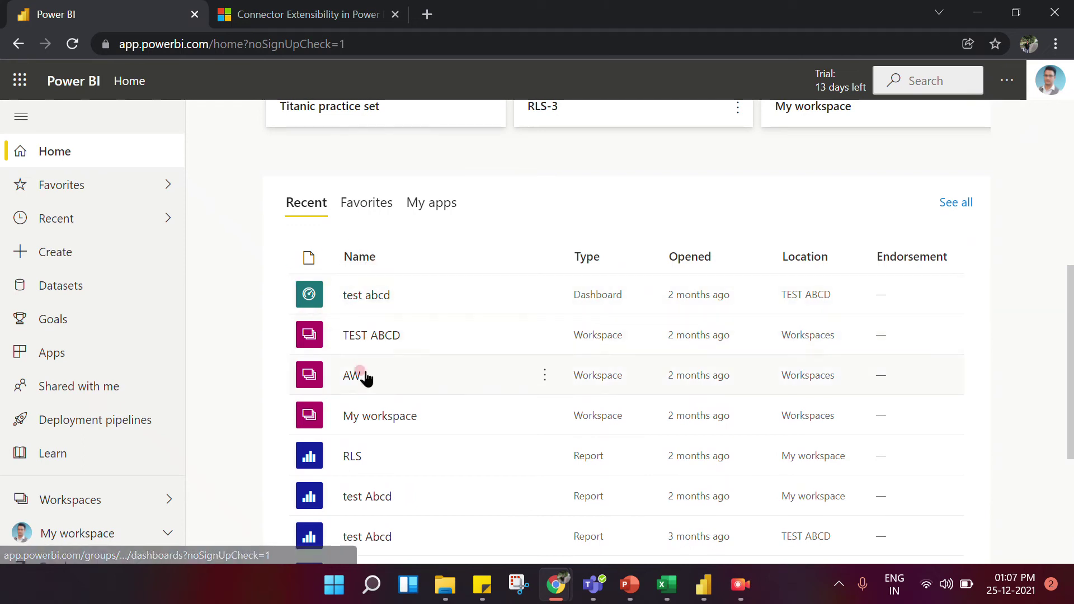
{"action": "scroll", "coordinate": [372, 307], "scroll_direction": "down", "scroll_amount": 2}
{"action": "scroll", "coordinate": [373, 316], "scroll_direction": "down", "scroll_amount": 3}
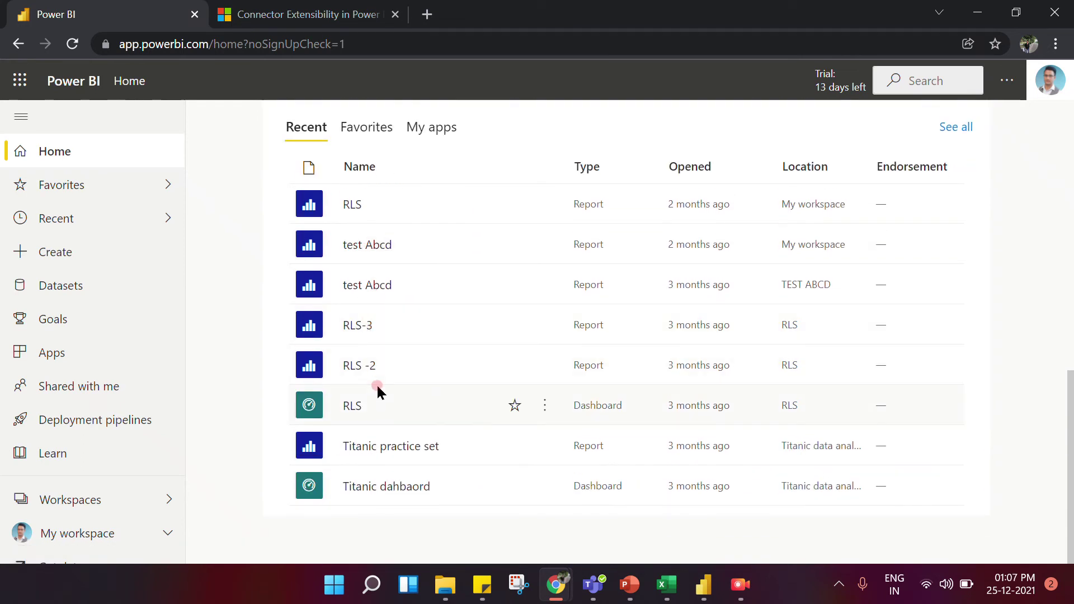
{"action": "left_click", "coordinate": [371, 446]}
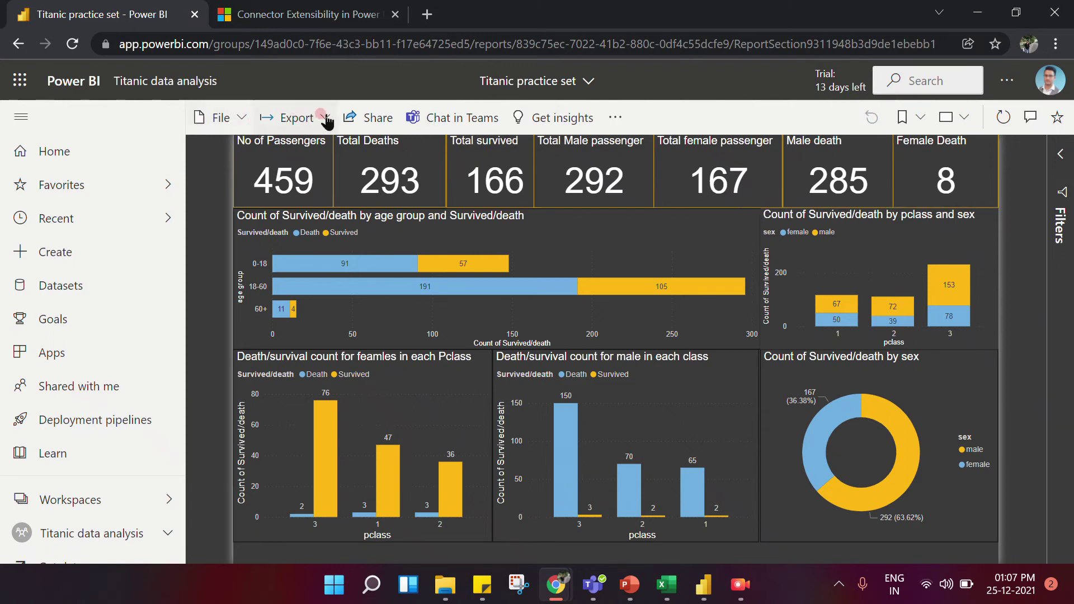
{"action": "left_click", "coordinate": [370, 119]}
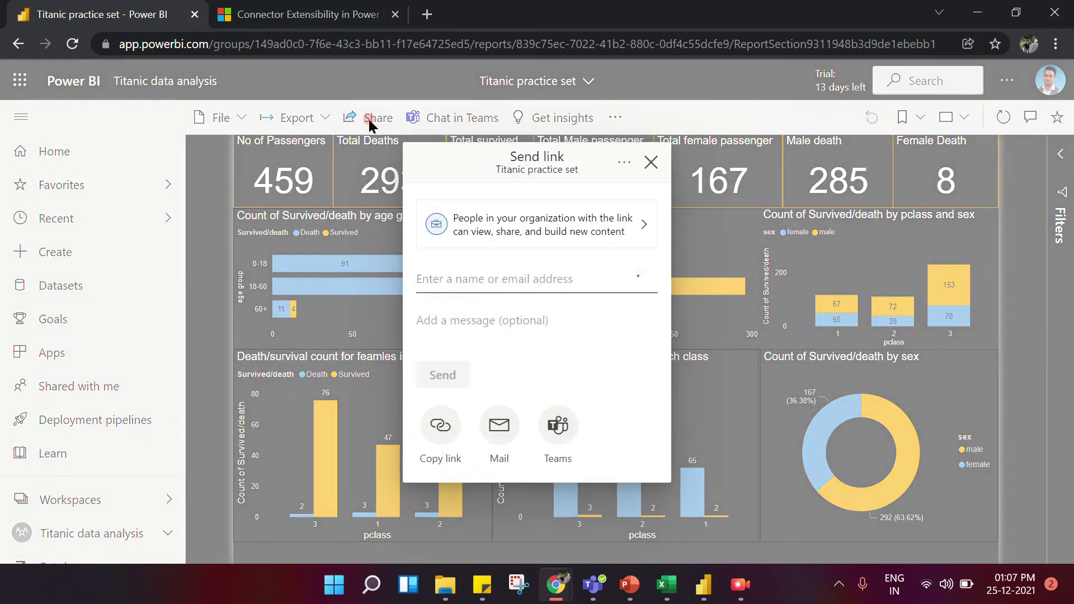
{"action": "left_click", "coordinate": [651, 163]}
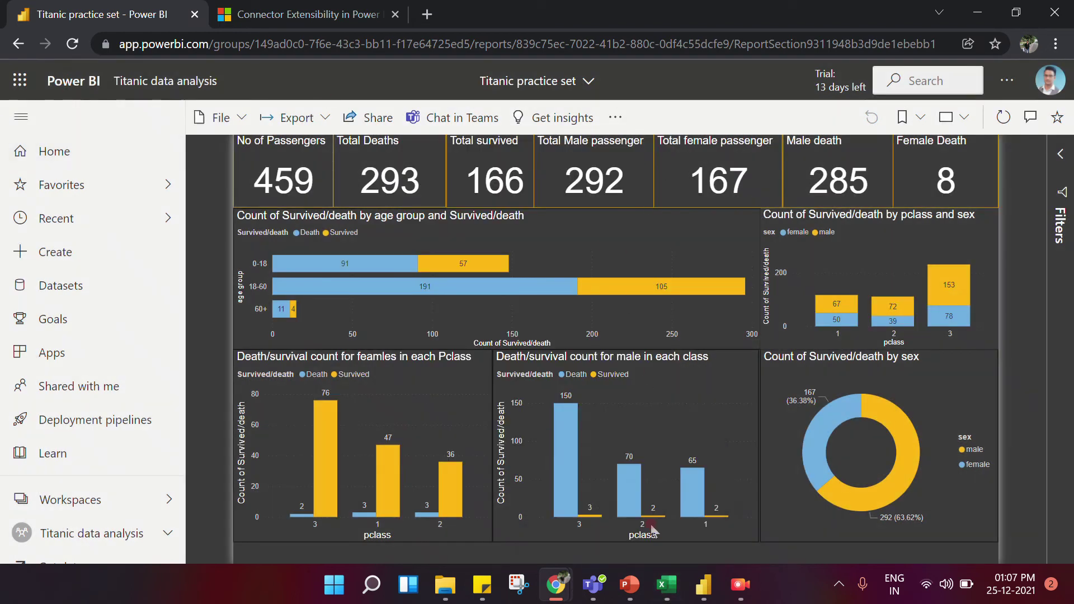
{"action": "mouse_move", "coordinate": [703, 594]}
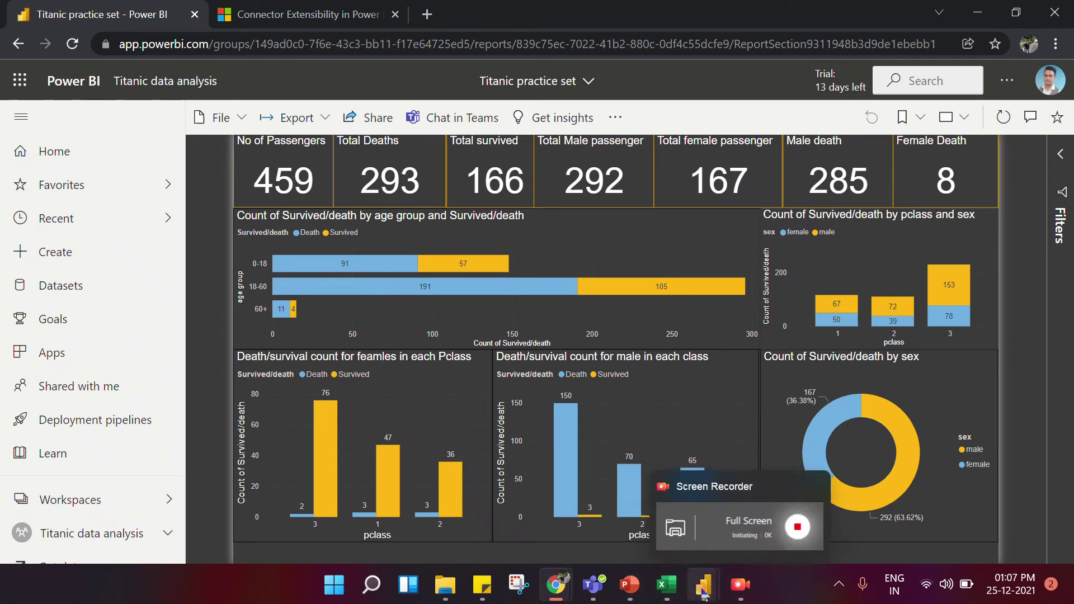
{"action": "left_click", "coordinate": [627, 514]}
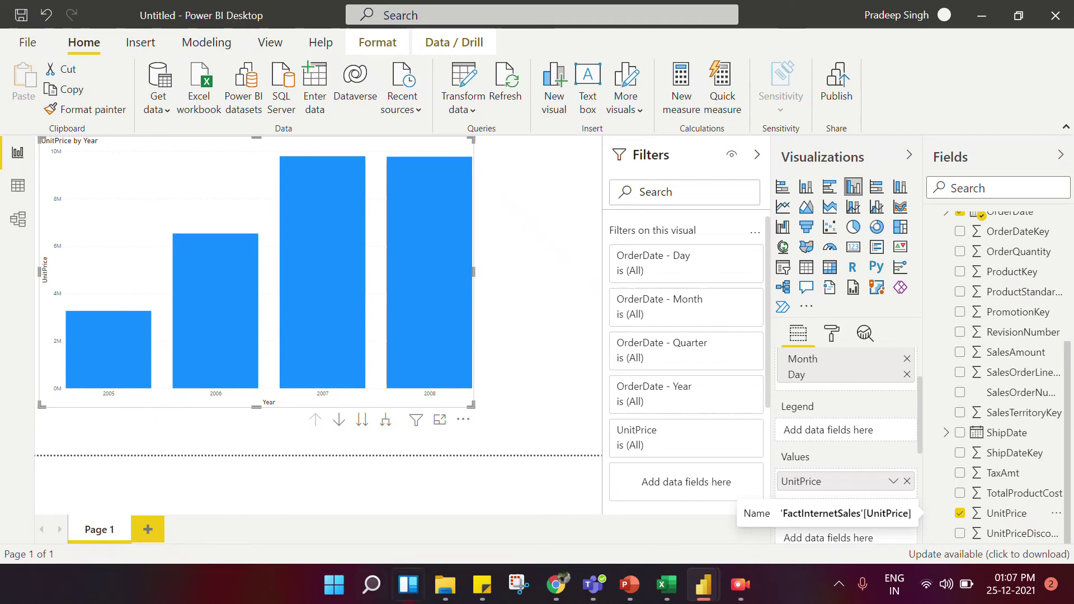
{"action": "mouse_move", "coordinate": [559, 591]}
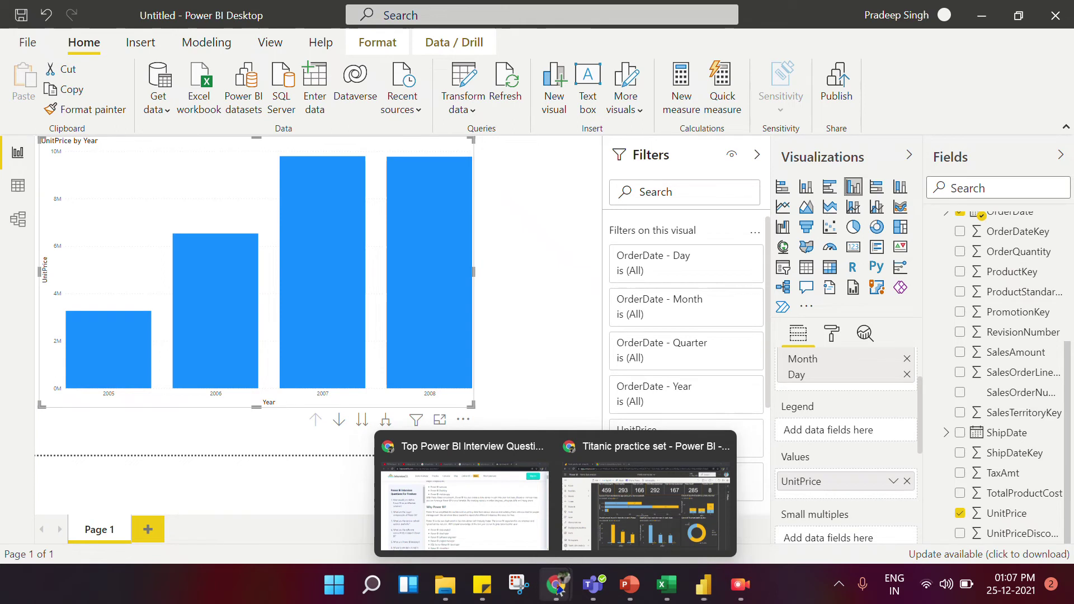
{"action": "left_click", "coordinate": [646, 492]}
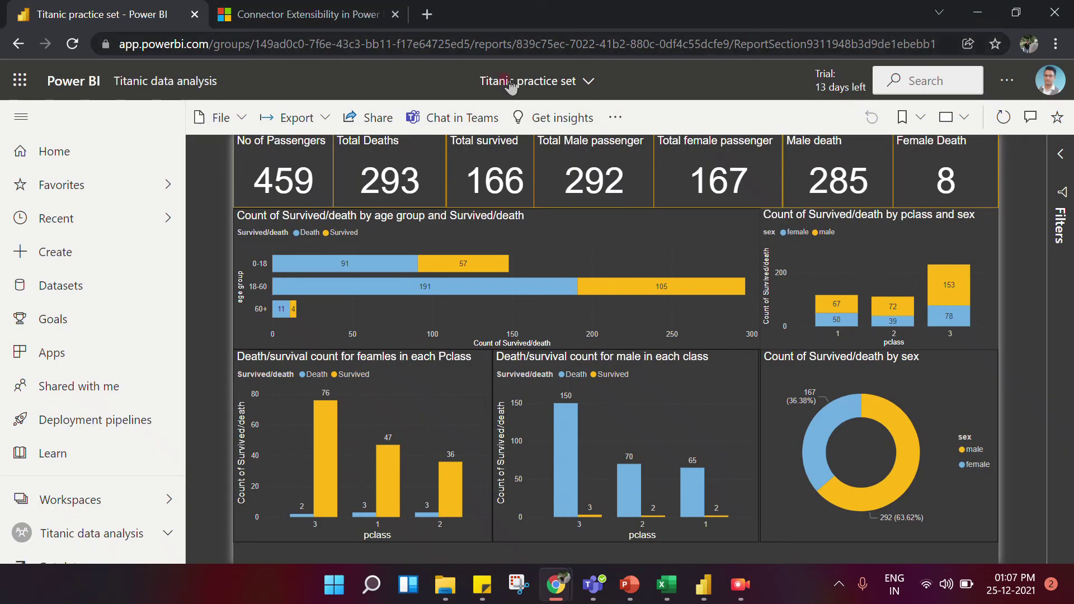